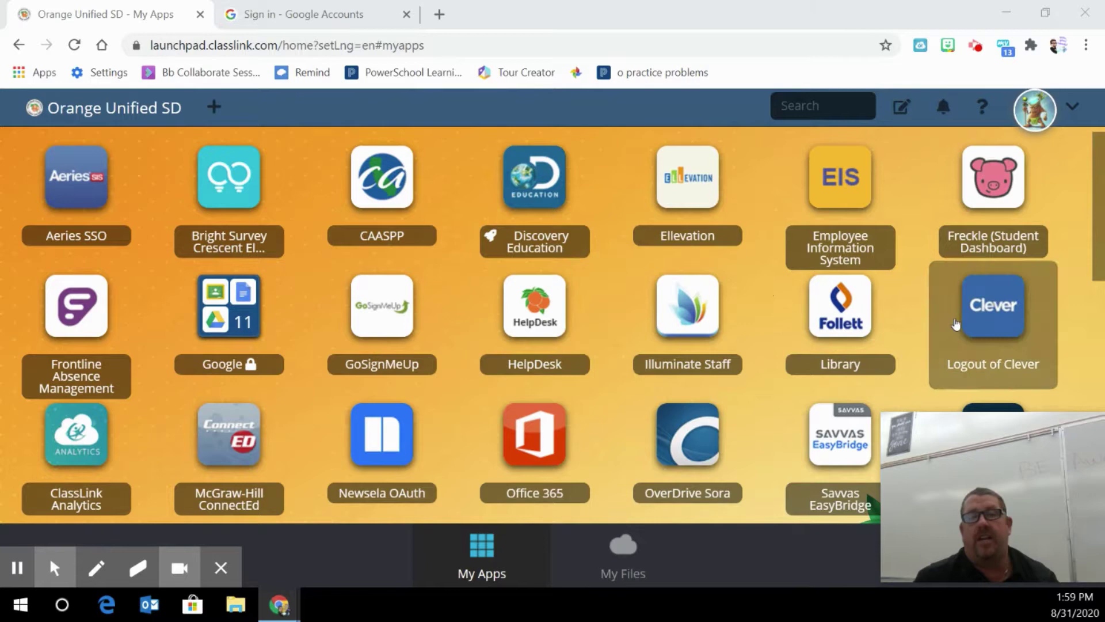
Launch Aeries from its SSO tile on the ClassLink My Apps page.
{"action": "left_click", "coordinate": [96, 167]}
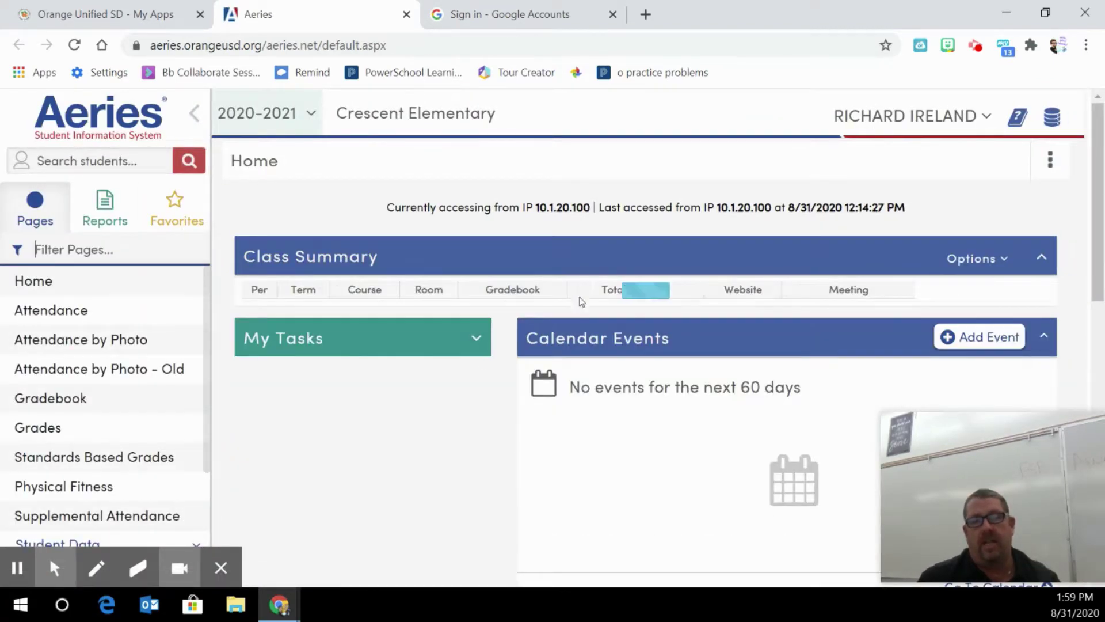
Scroll the Aeries Home page to view the Fifth Grd Class Summary.
{"action": "scroll", "coordinate": [491, 363], "scroll_direction": "down", "scroll_amount": 1}
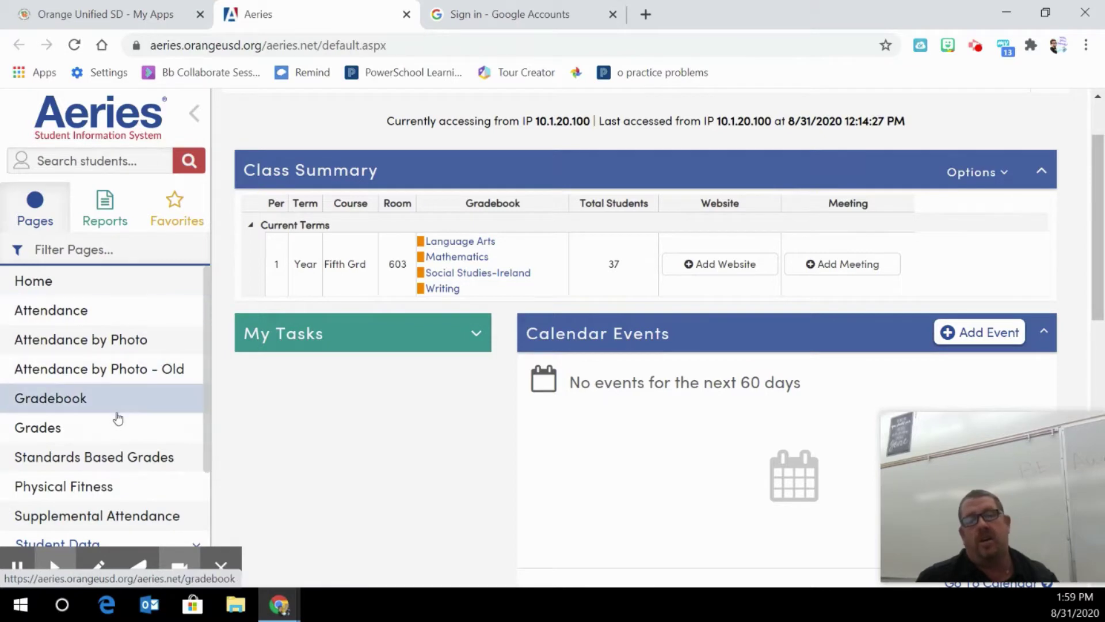
Go to the Gradebooks list and begin adding a new gradebook.
{"action": "left_click", "coordinate": [56, 401]}
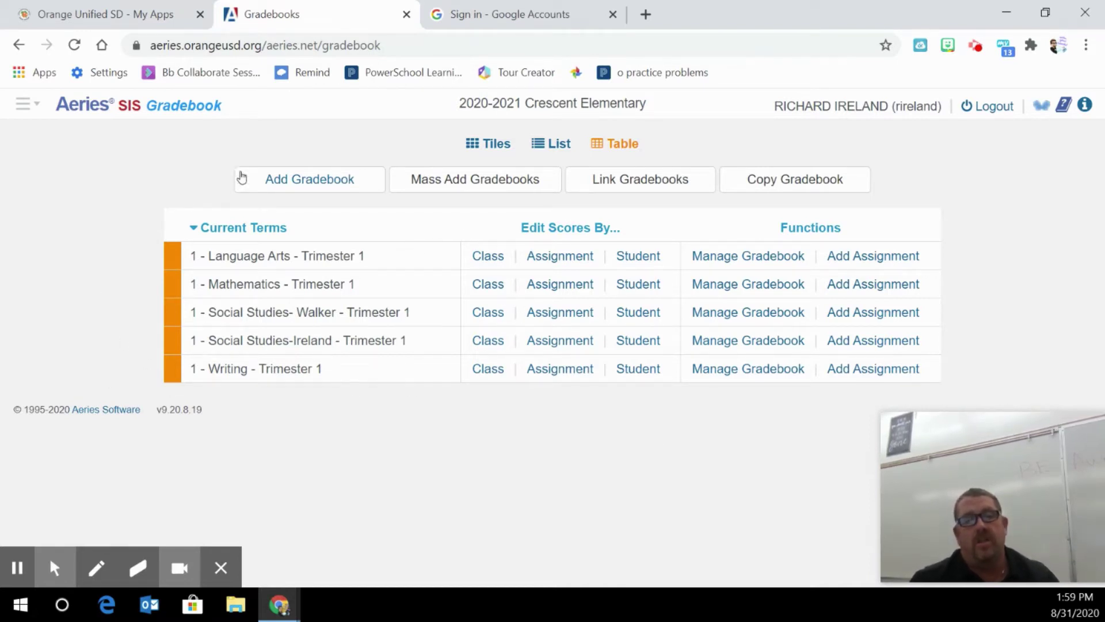
{"action": "left_click", "coordinate": [306, 180]}
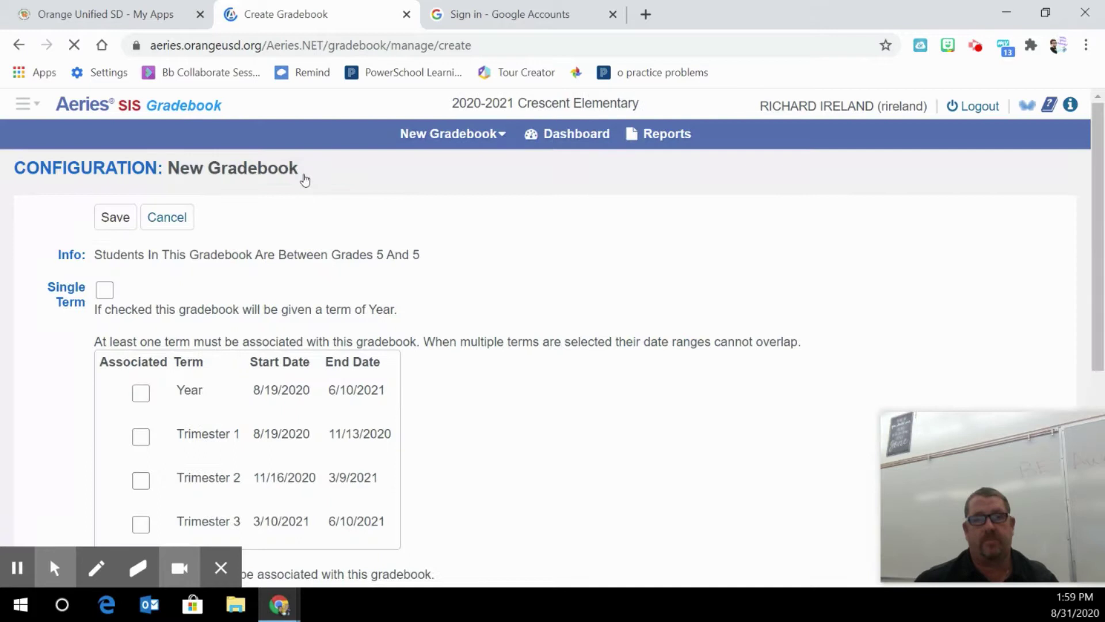
Tick Trimester 1 (8/19/2020–11/13/2020) as the new gradebook's term.
{"action": "scroll", "coordinate": [677, 373], "scroll_direction": "down", "scroll_amount": 1}
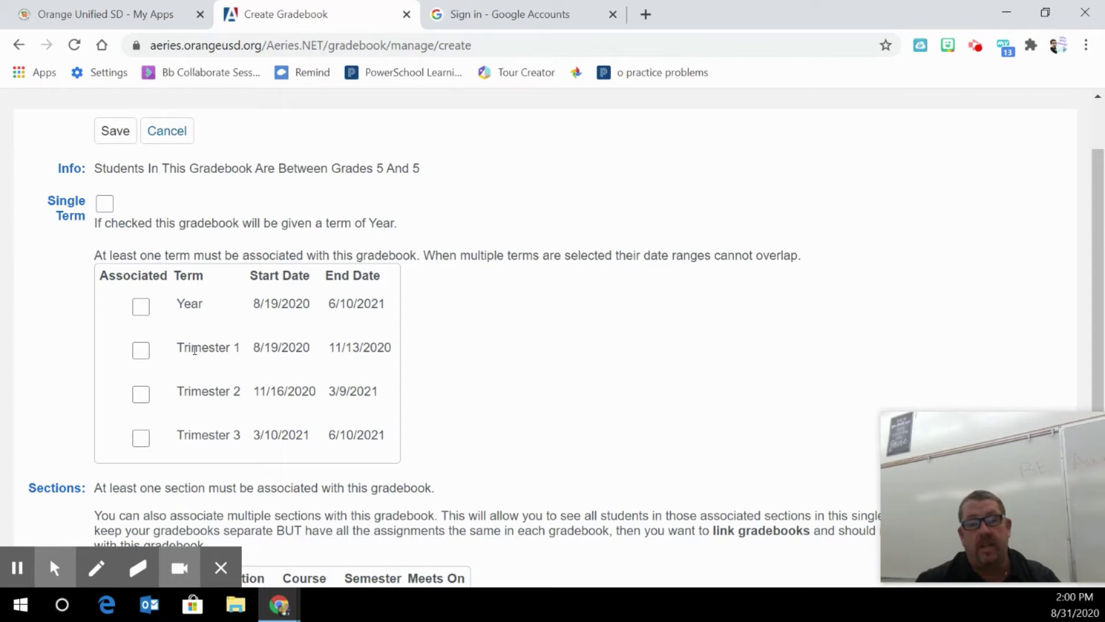
{"action": "left_click", "coordinate": [144, 358]}
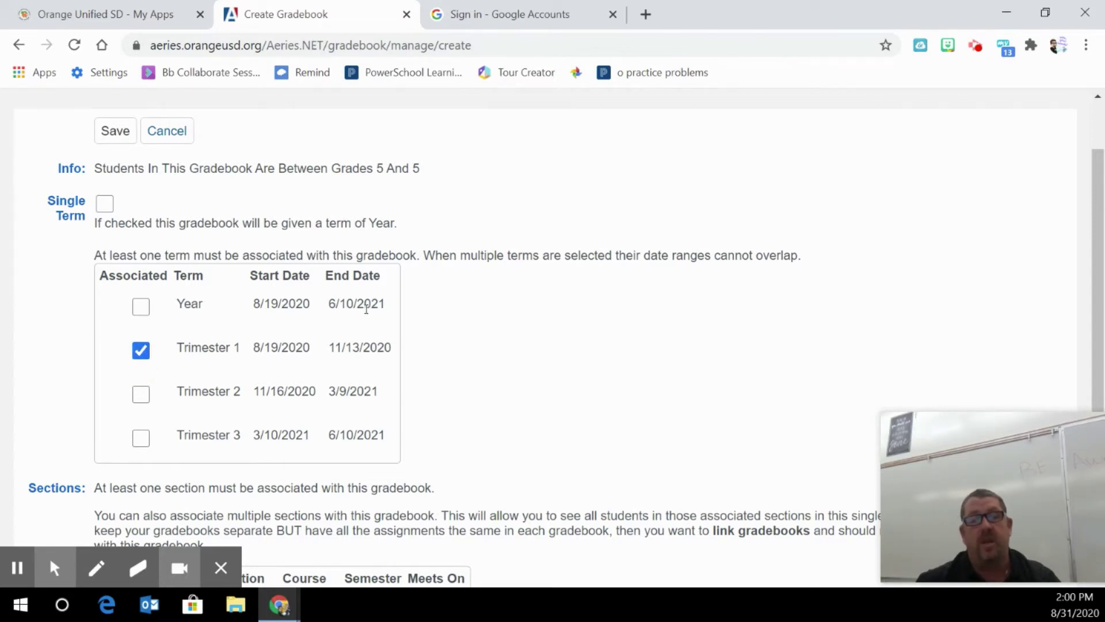
Select Period 1, Section 1501, Fifth Grd for the new gradebook.
{"action": "scroll", "coordinate": [366, 310], "scroll_direction": "down", "scroll_amount": 3}
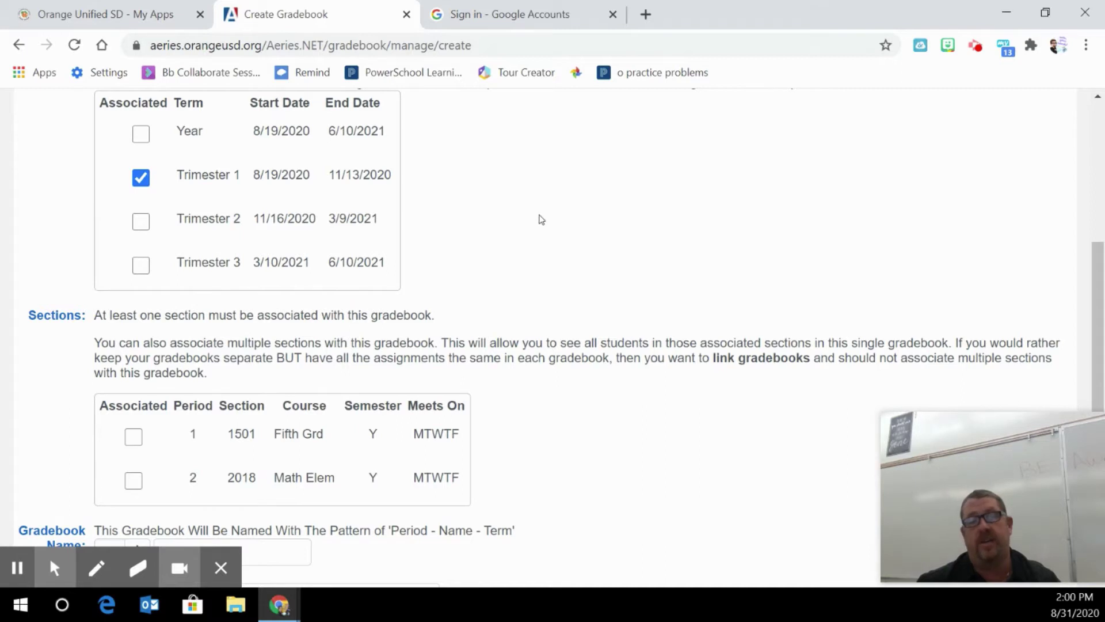
{"action": "scroll", "coordinate": [540, 219], "scroll_direction": "down", "scroll_amount": 2}
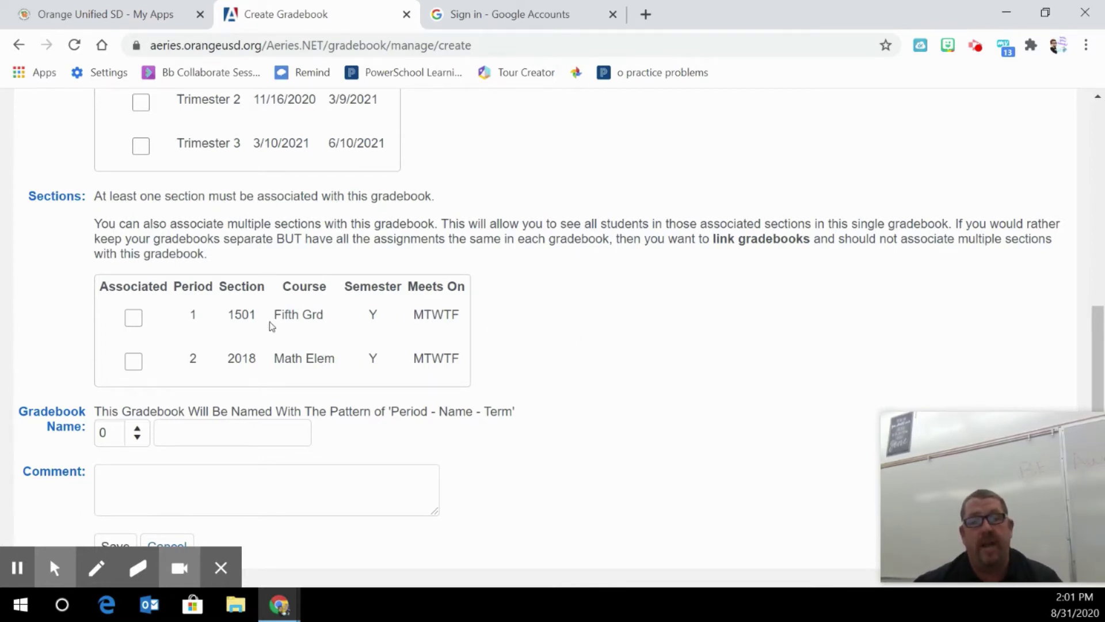
{"action": "left_click", "coordinate": [133, 318]}
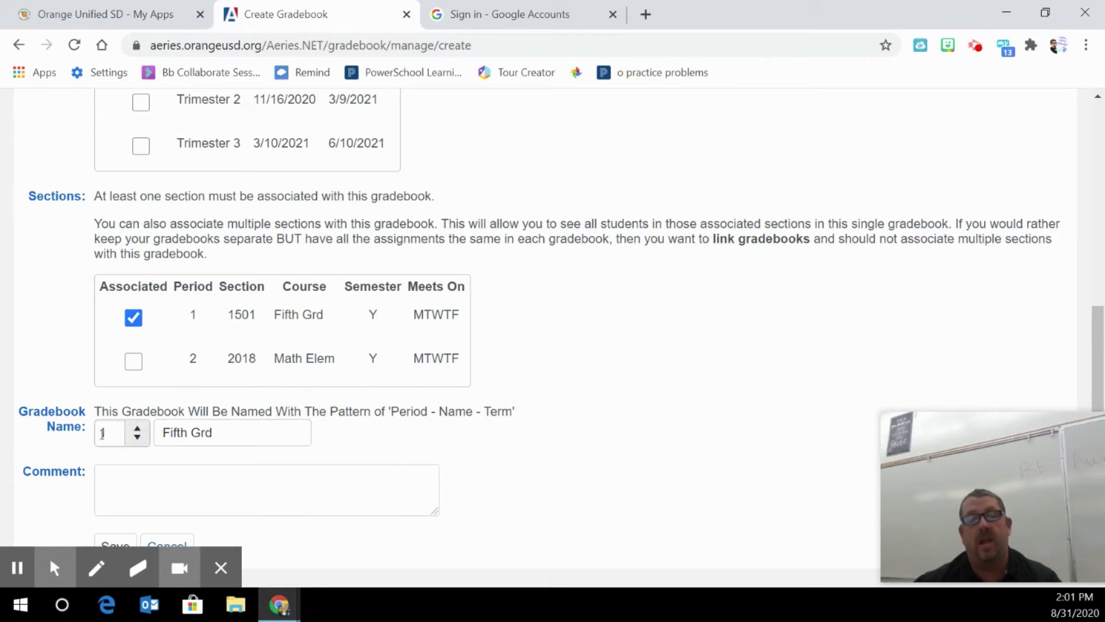
Replace 'Fifth Grd' with 'Reading' in the gradebook name and save it.
{"action": "left_click", "coordinate": [136, 439]}
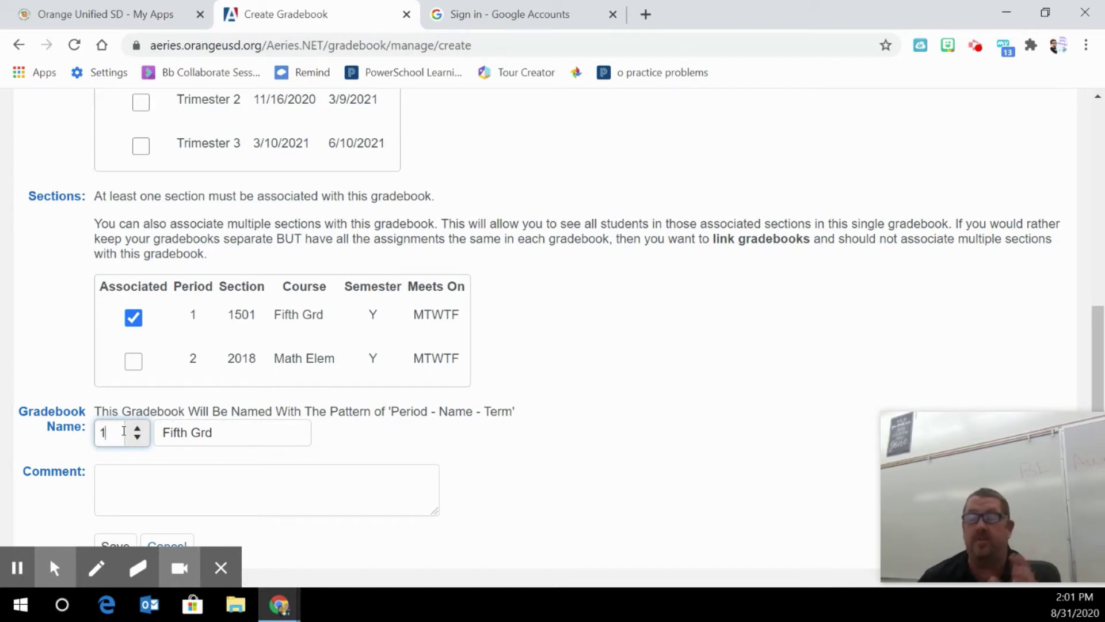
{"action": "left_click", "coordinate": [221, 433]}
{"action": "key", "text": "BackSpace"}
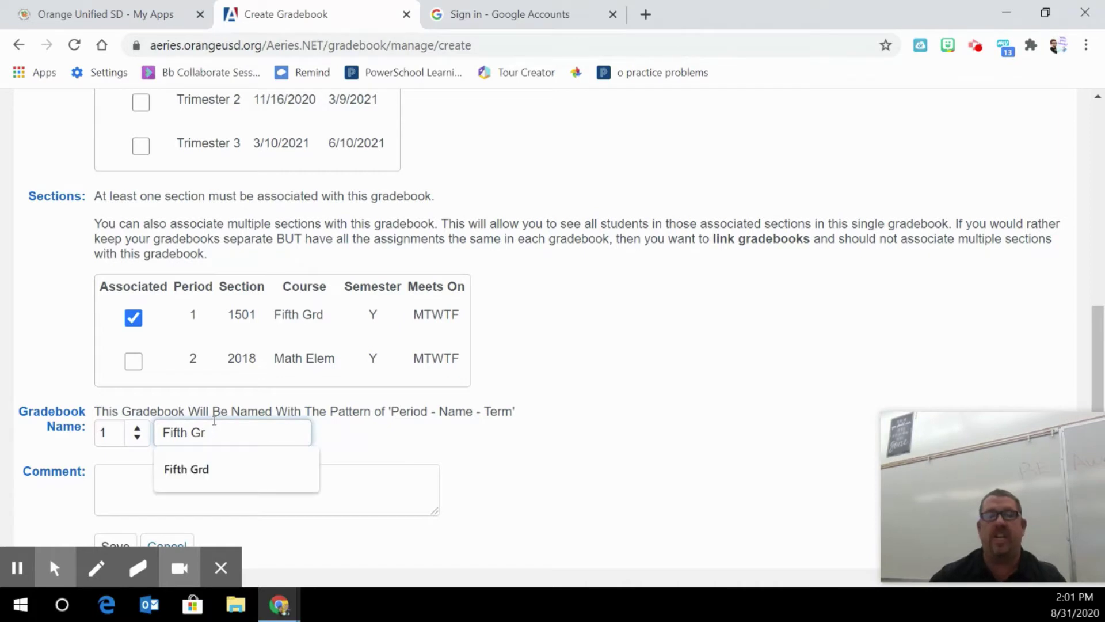
{"action": "key", "text": "BackSpace"}
{"action": "key", "text": "BackSpace"}
{"action": "key", "text": "BackSpace"}
{"action": "key", "text": "BackSpace"}
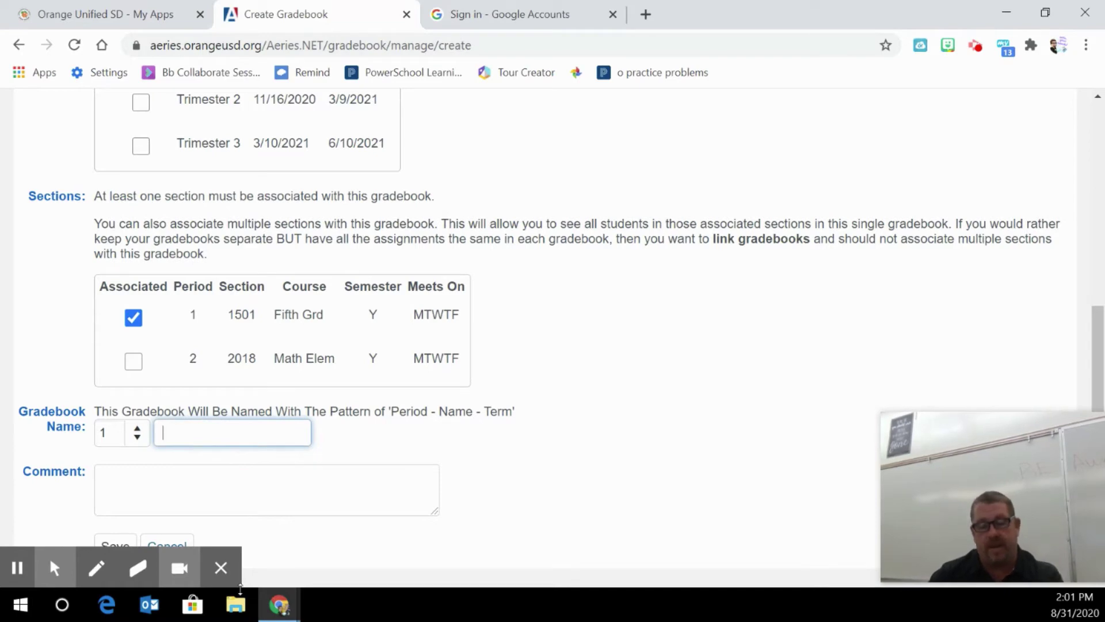
{"action": "type", "text": "Rea"}
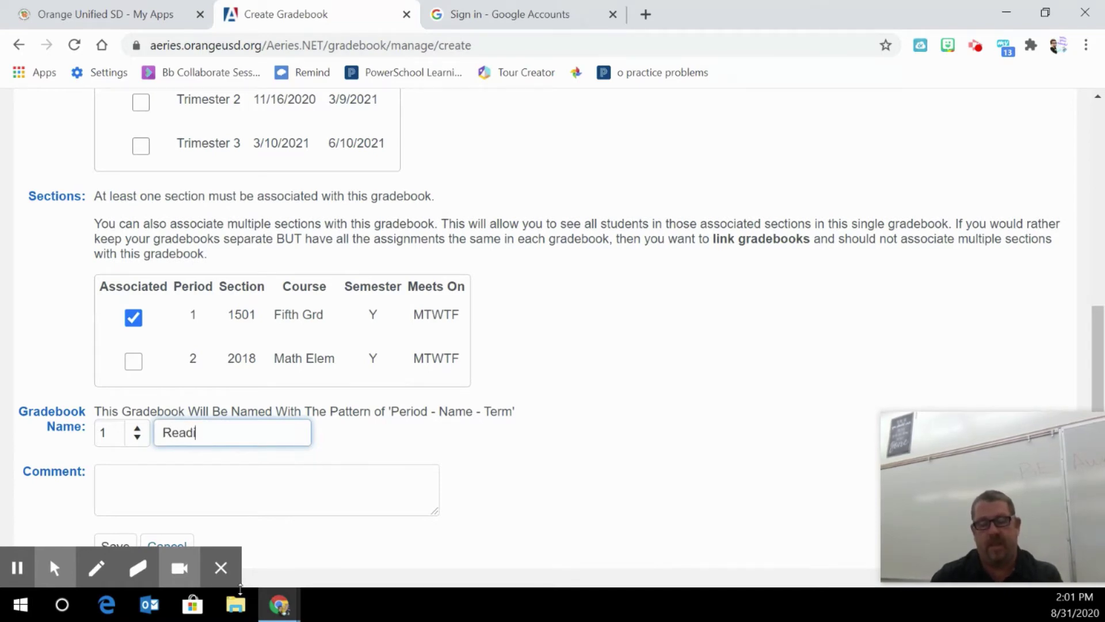
{"action": "type", "text": "ding"}
{"action": "left_click", "coordinate": [240, 587]}
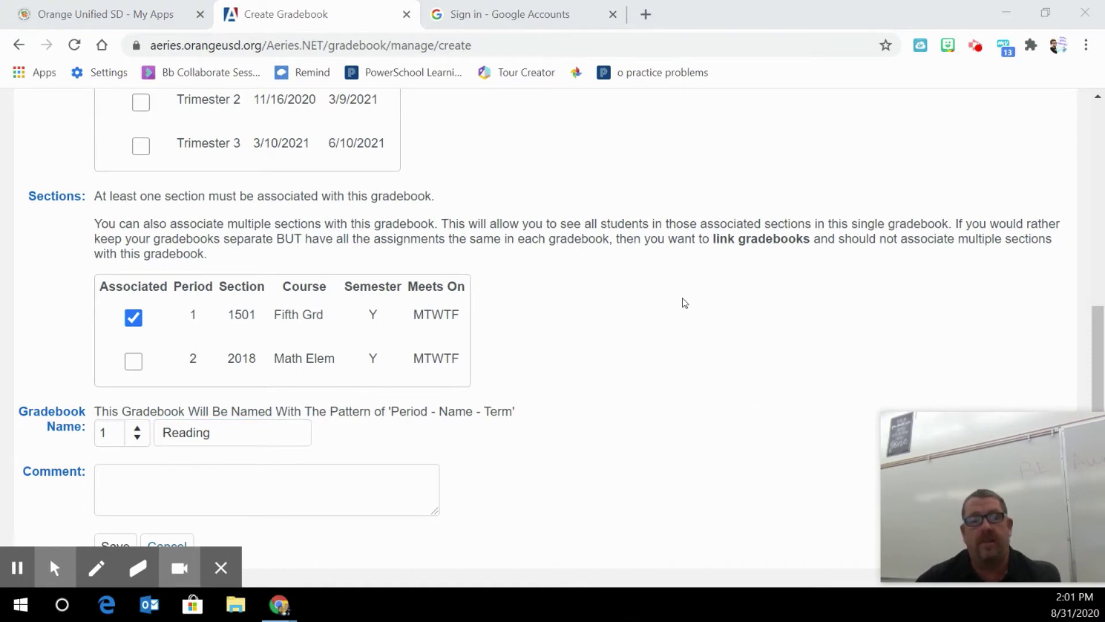
{"action": "left_click", "coordinate": [537, 403]}
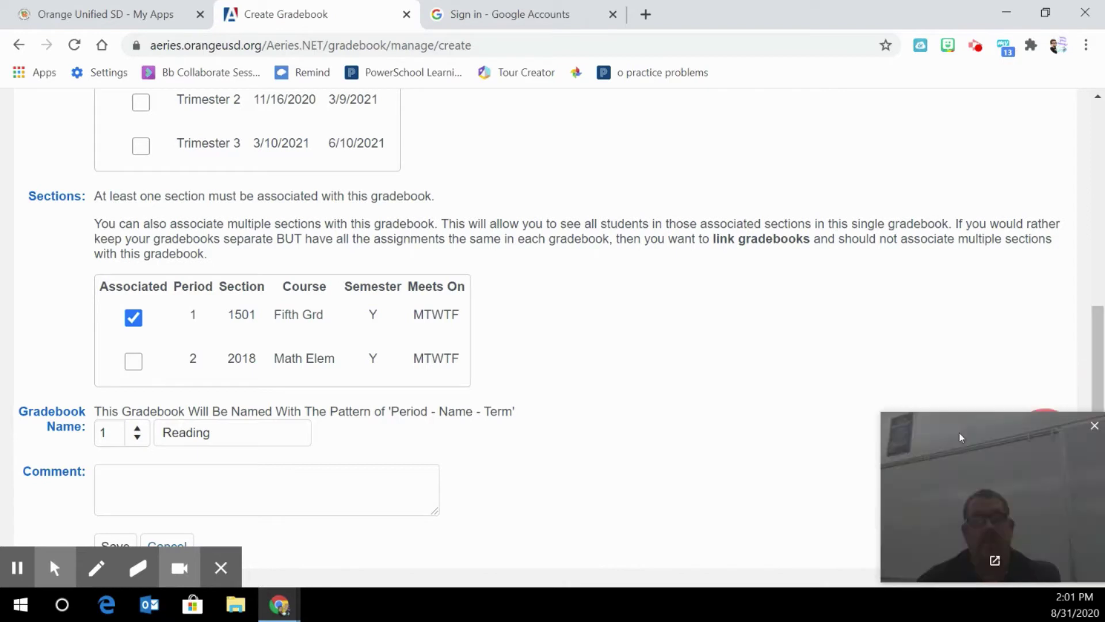
{"action": "left_click", "coordinate": [221, 567]}
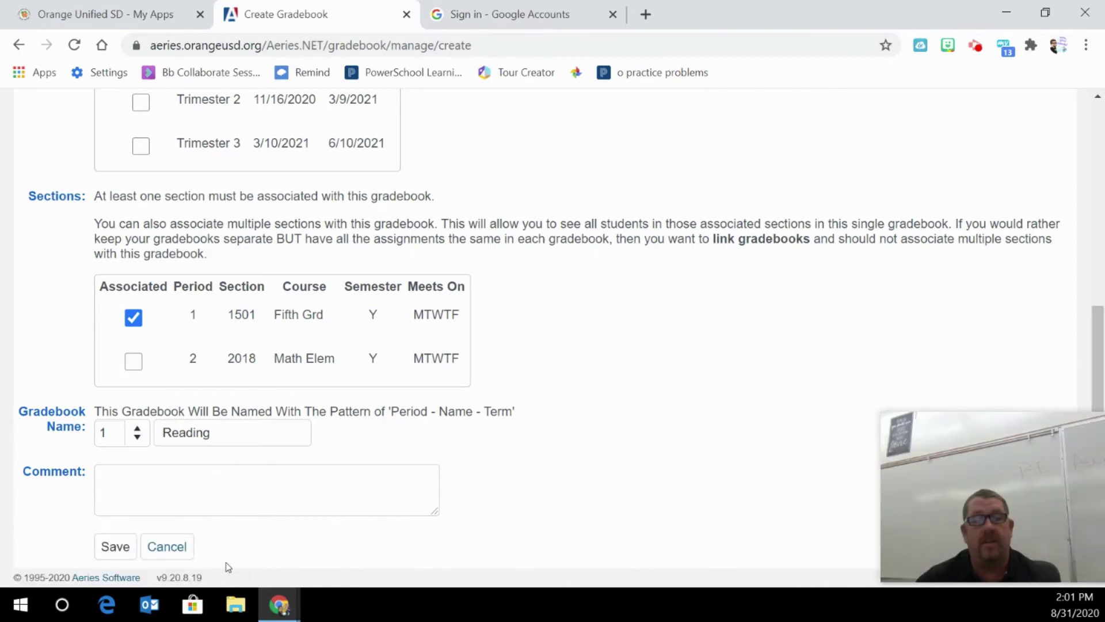
Save and review the 1 - Reading - Trimester 1 Edit Gradebook settings.
{"action": "left_click", "coordinate": [115, 545]}
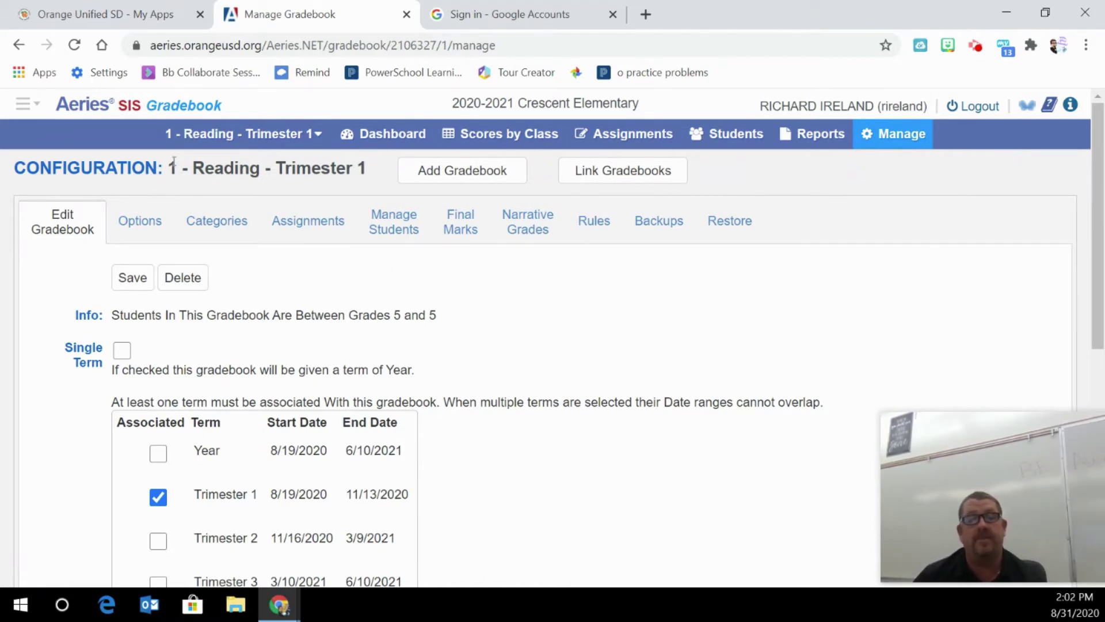
{"action": "scroll", "coordinate": [223, 455], "scroll_direction": "down", "scroll_amount": 5}
{"action": "scroll", "coordinate": [232, 331], "scroll_direction": "up", "scroll_amount": 5}
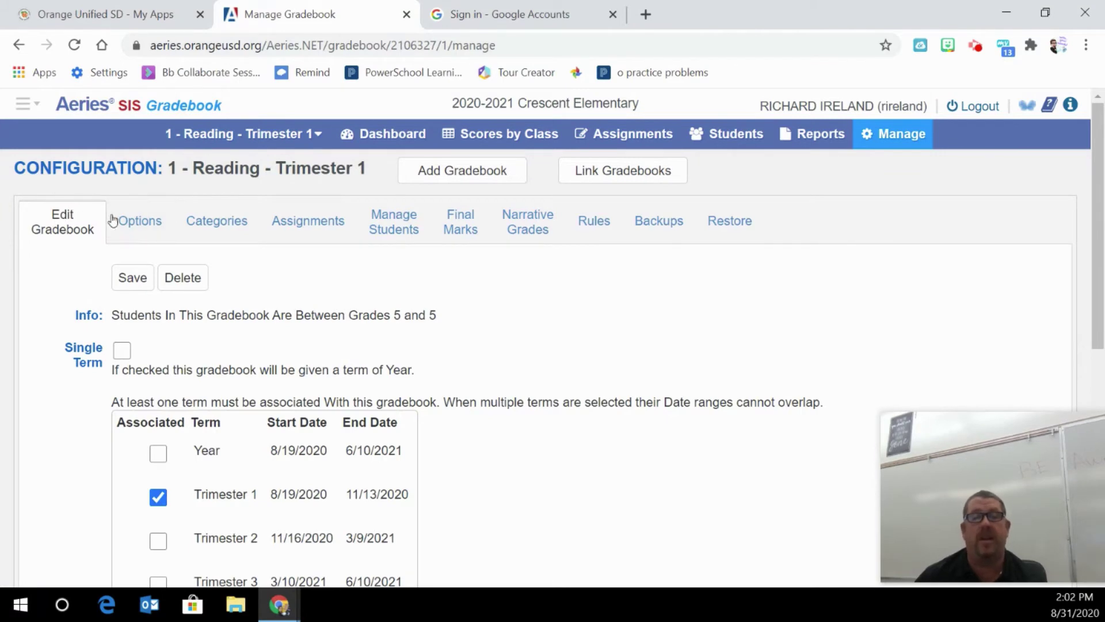
Review the Reading Options page, keeping Apply Assignment Scores Immediately and Display the Final Mark enabled.
{"action": "left_click", "coordinate": [141, 225]}
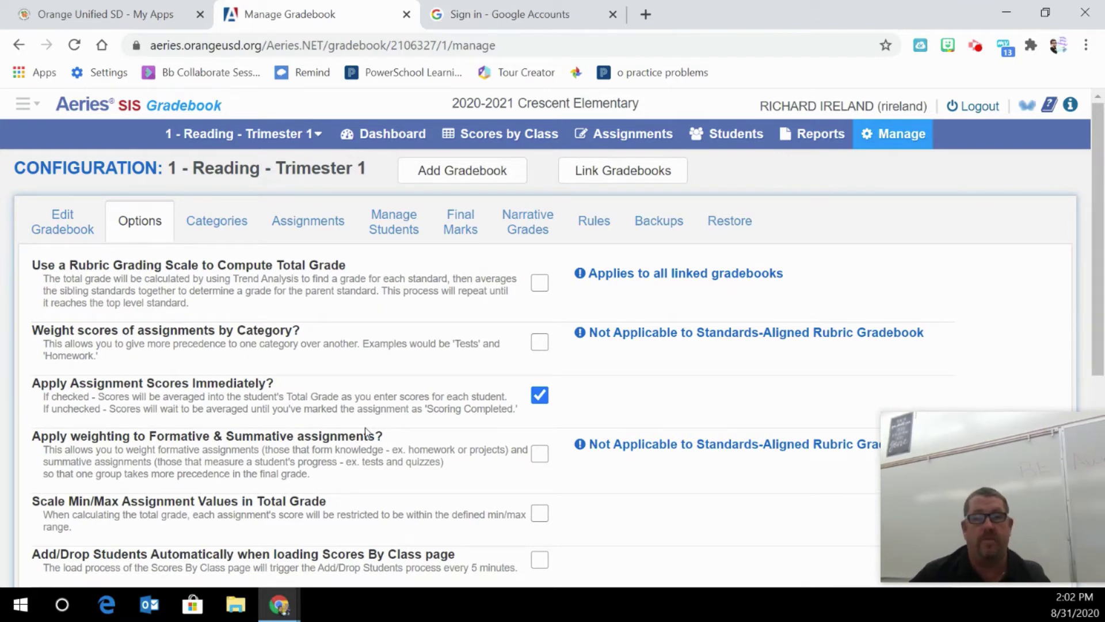
{"action": "scroll", "coordinate": [548, 312], "scroll_direction": "down", "scroll_amount": 2}
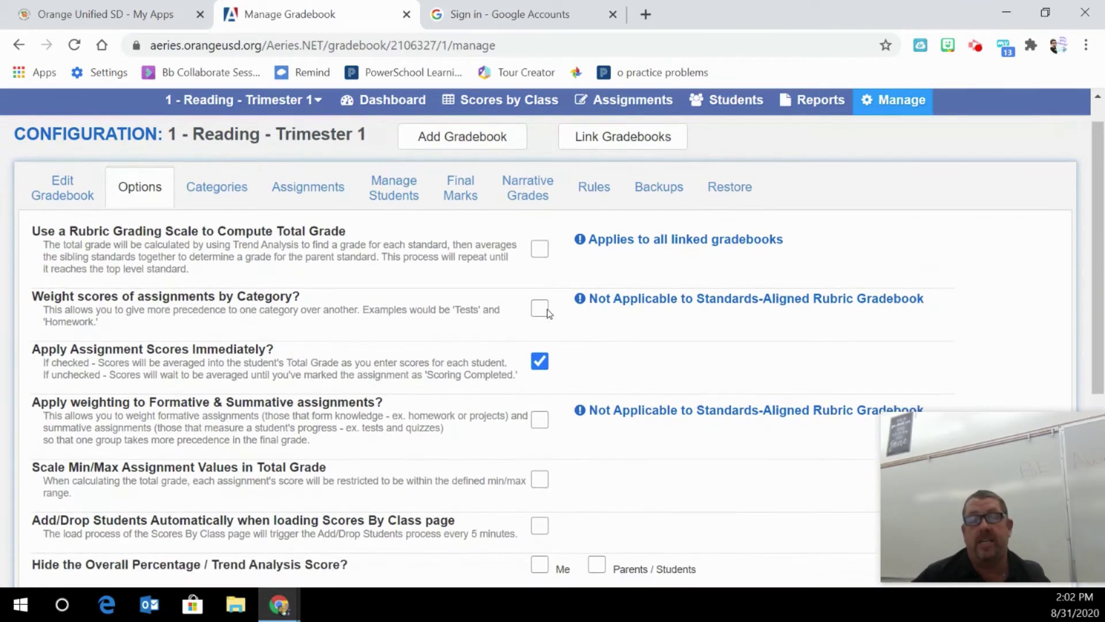
{"action": "scroll", "coordinate": [547, 312], "scroll_direction": "down", "scroll_amount": 1}
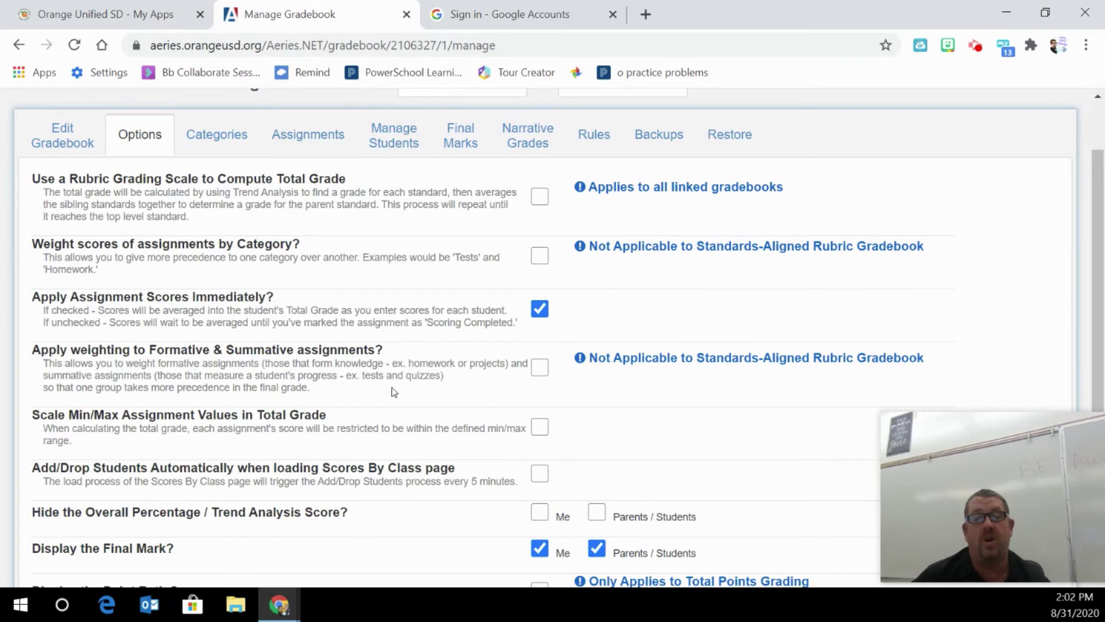
{"action": "scroll", "coordinate": [394, 392], "scroll_direction": "down", "scroll_amount": 2}
{"action": "scroll", "coordinate": [401, 376], "scroll_direction": "down", "scroll_amount": 2}
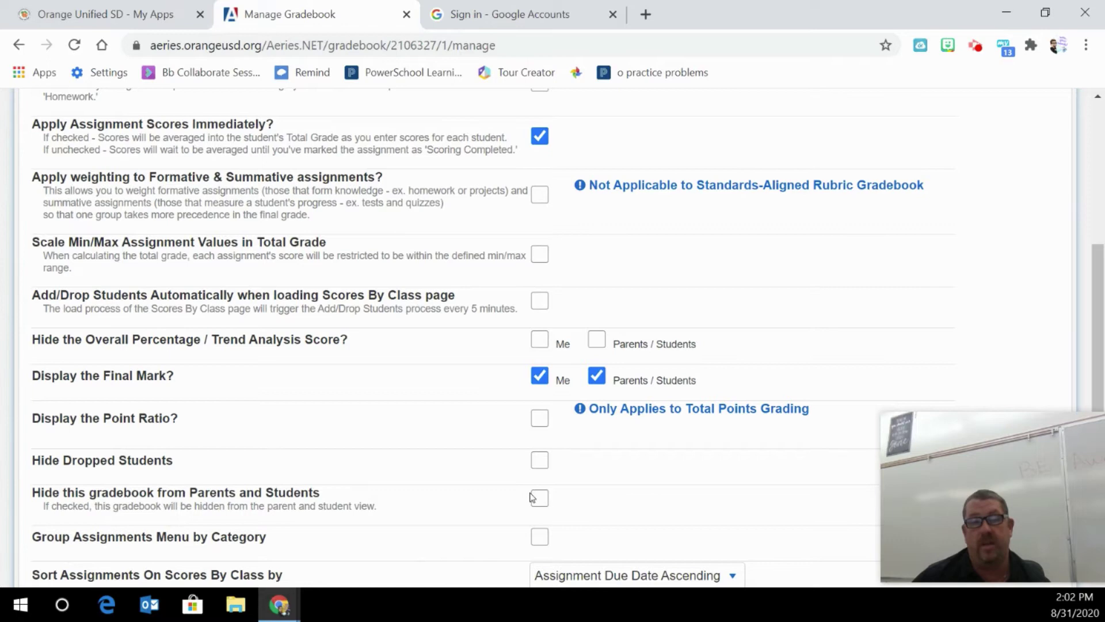
{"action": "scroll", "coordinate": [437, 397], "scroll_direction": "up", "scroll_amount": 3}
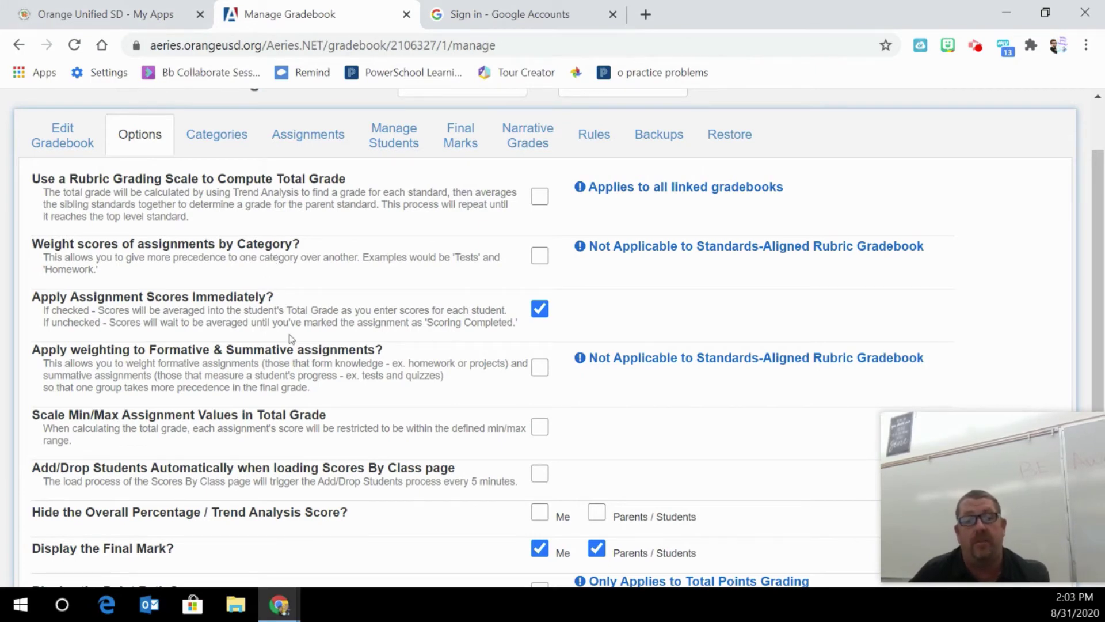
{"action": "scroll", "coordinate": [274, 338], "scroll_direction": "down", "scroll_amount": 2}
{"action": "scroll", "coordinate": [275, 334], "scroll_direction": "down", "scroll_amount": 2}
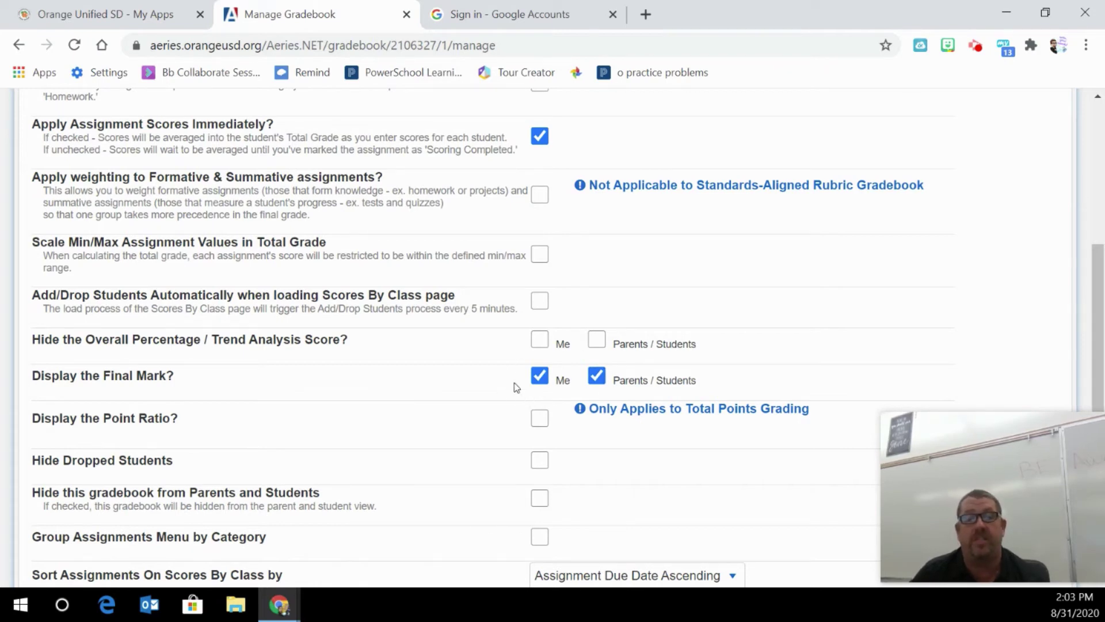
{"action": "scroll", "coordinate": [516, 384], "scroll_direction": "down", "scroll_amount": 2}
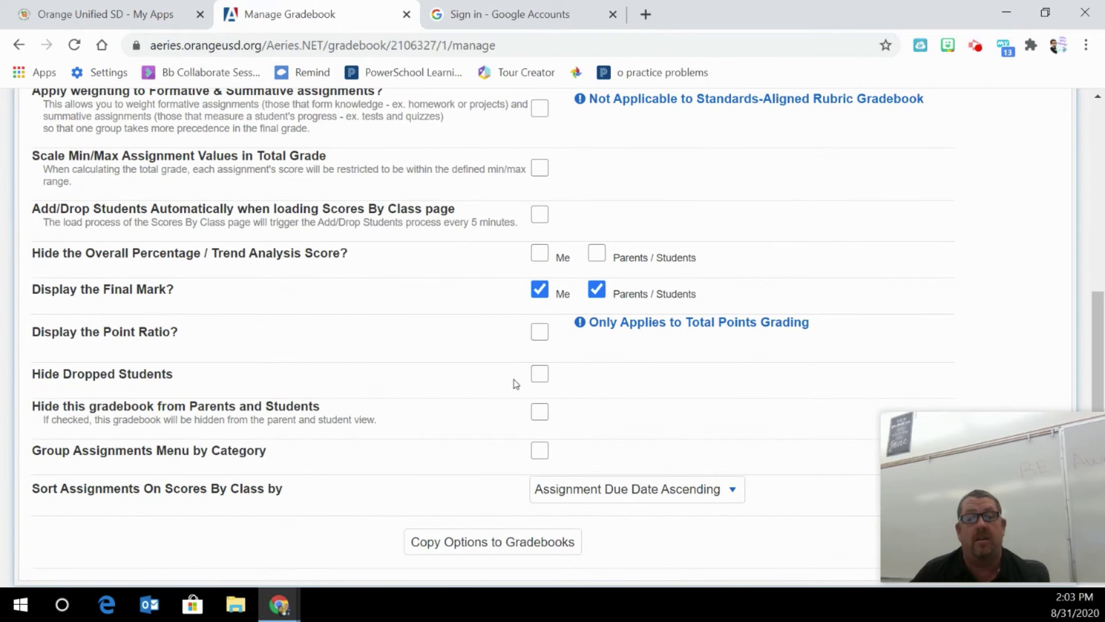
{"action": "scroll", "coordinate": [513, 380], "scroll_direction": "up", "scroll_amount": 6}
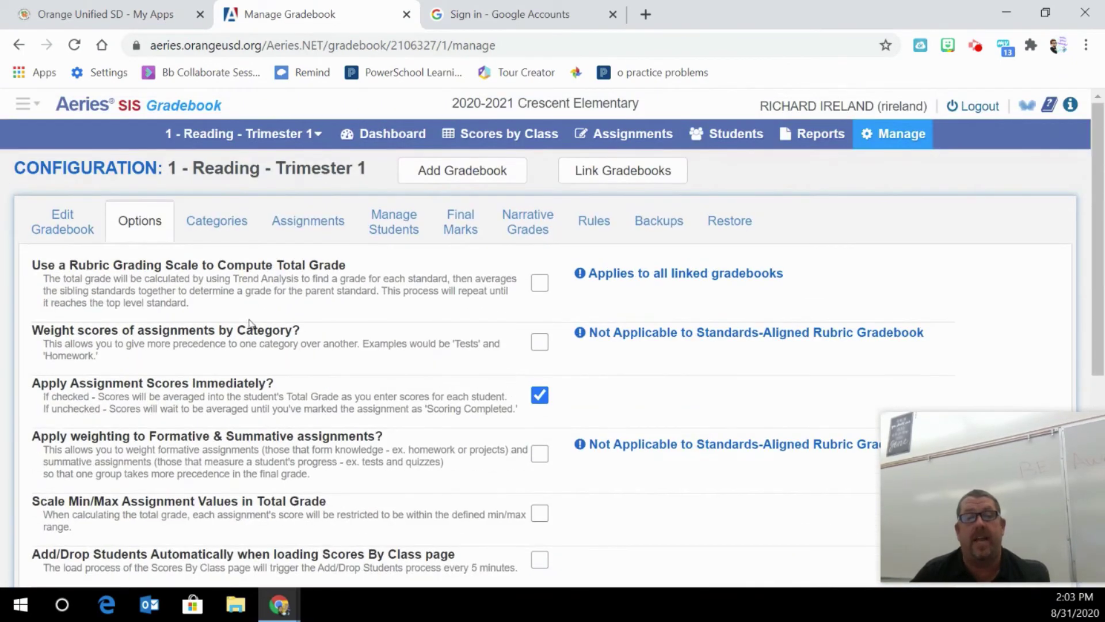
Add a Classwork category with red colour in Categories and save it.
{"action": "left_click", "coordinate": [204, 233]}
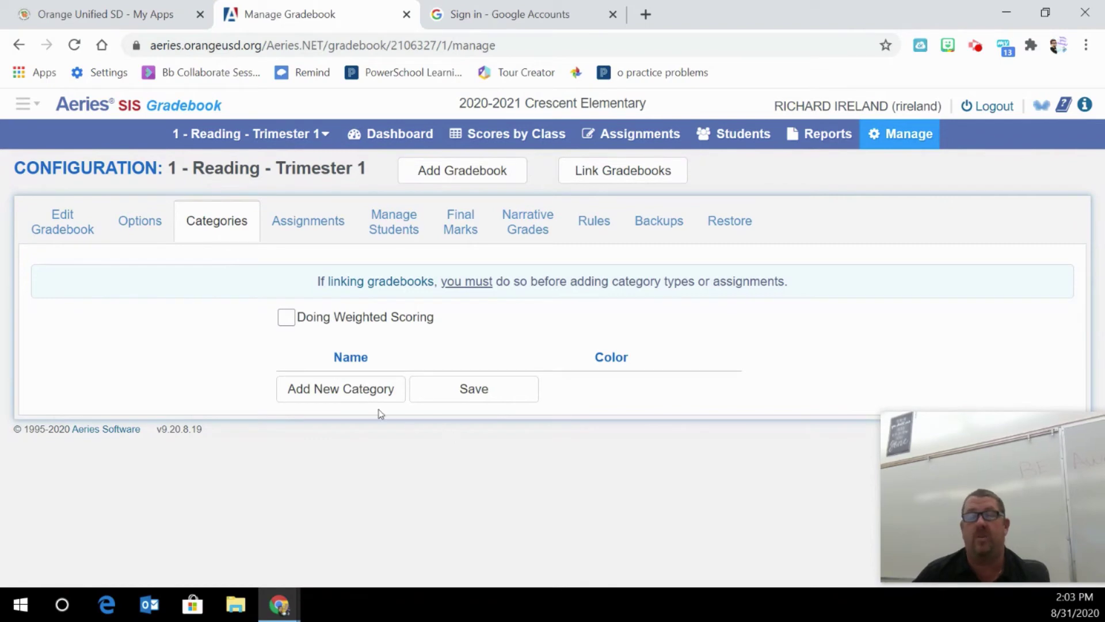
{"action": "left_click", "coordinate": [316, 396]}
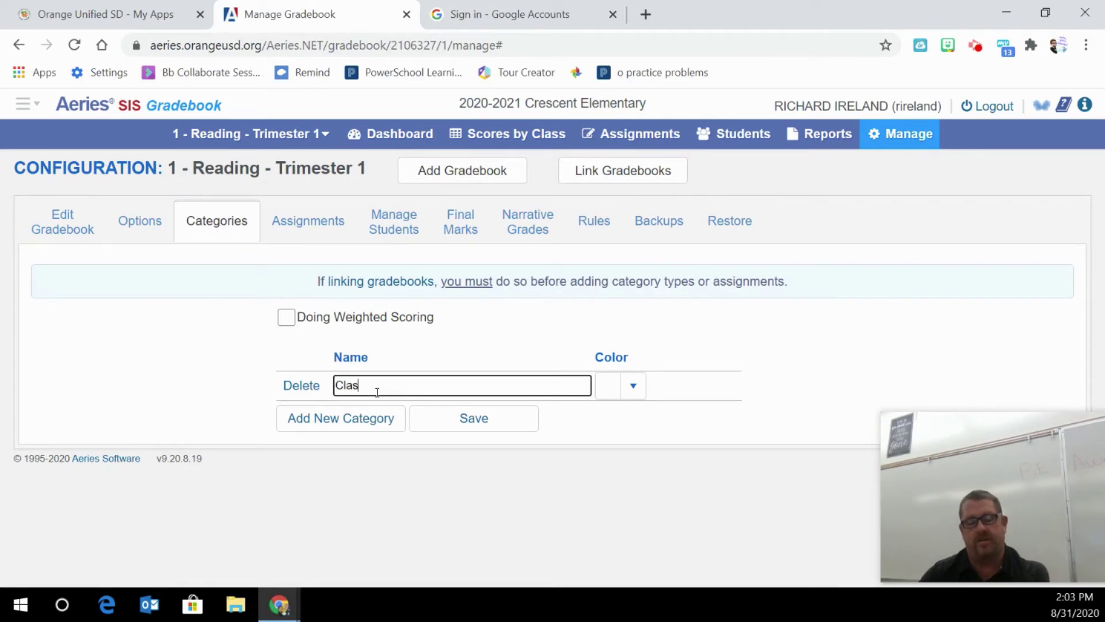
{"action": "left_click", "coordinate": [635, 395]}
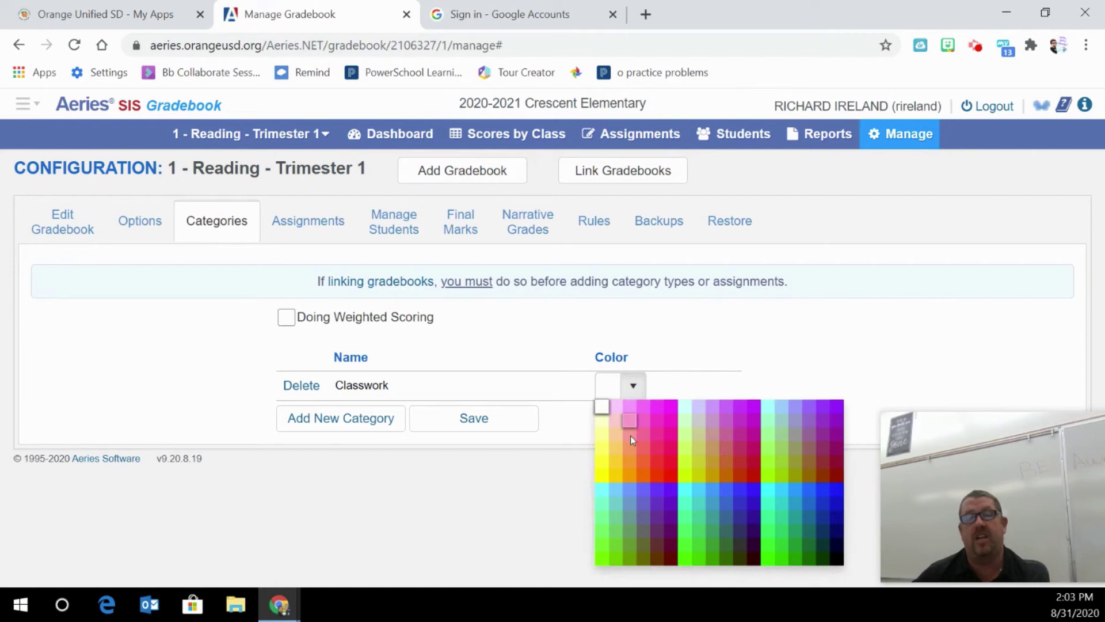
{"action": "left_click", "coordinate": [655, 463]}
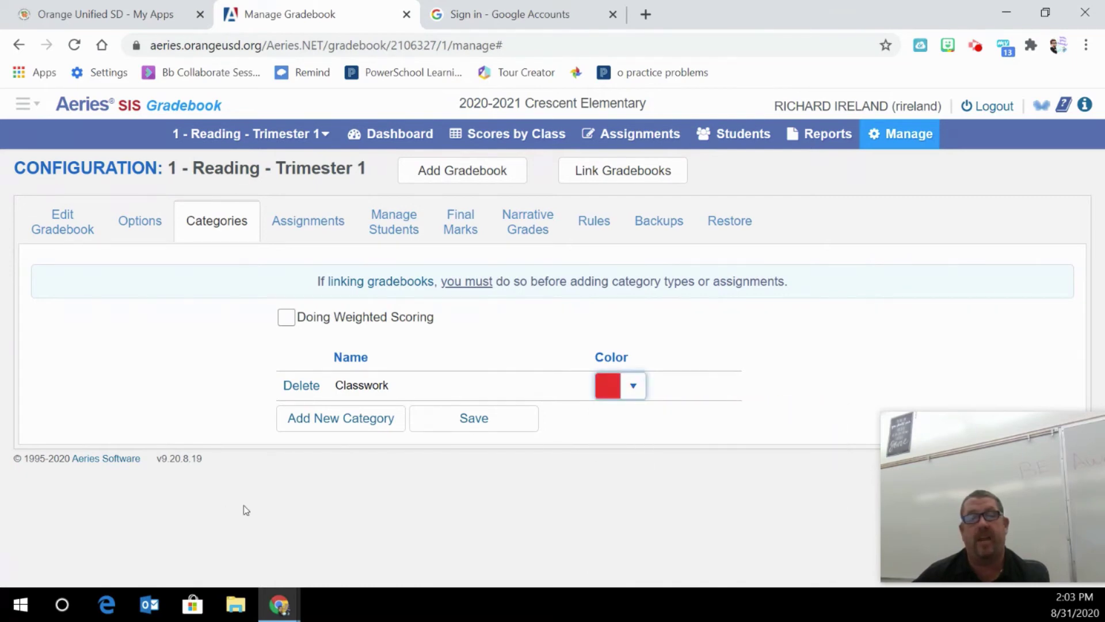
{"action": "left_click", "coordinate": [440, 419]}
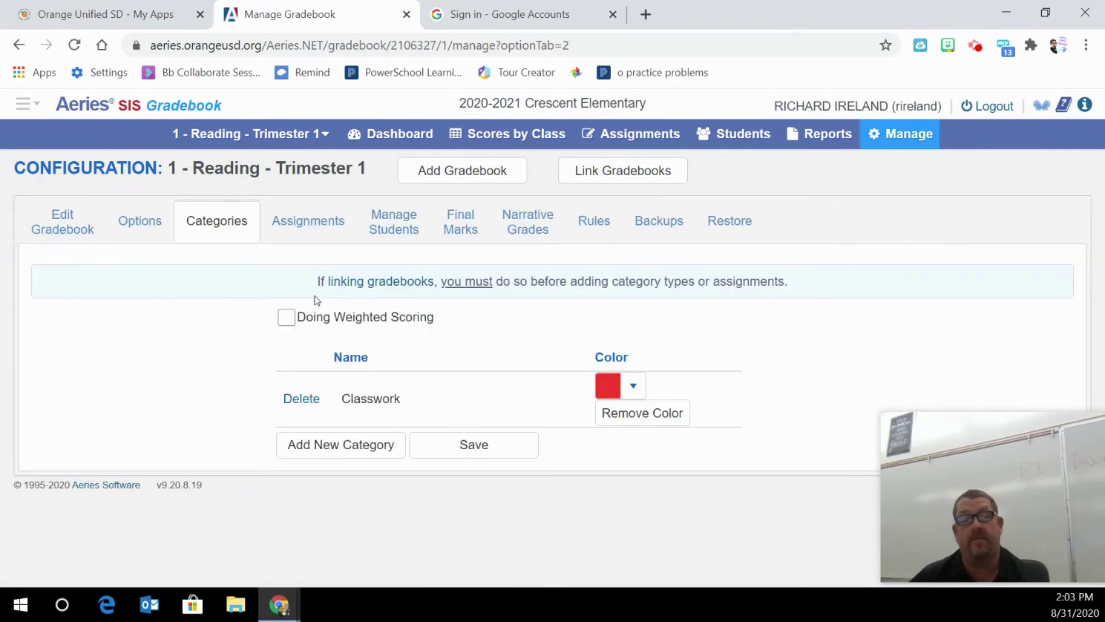
Confirm the Assignments list is empty, then switch to Manage Students.
{"action": "left_click", "coordinate": [308, 227]}
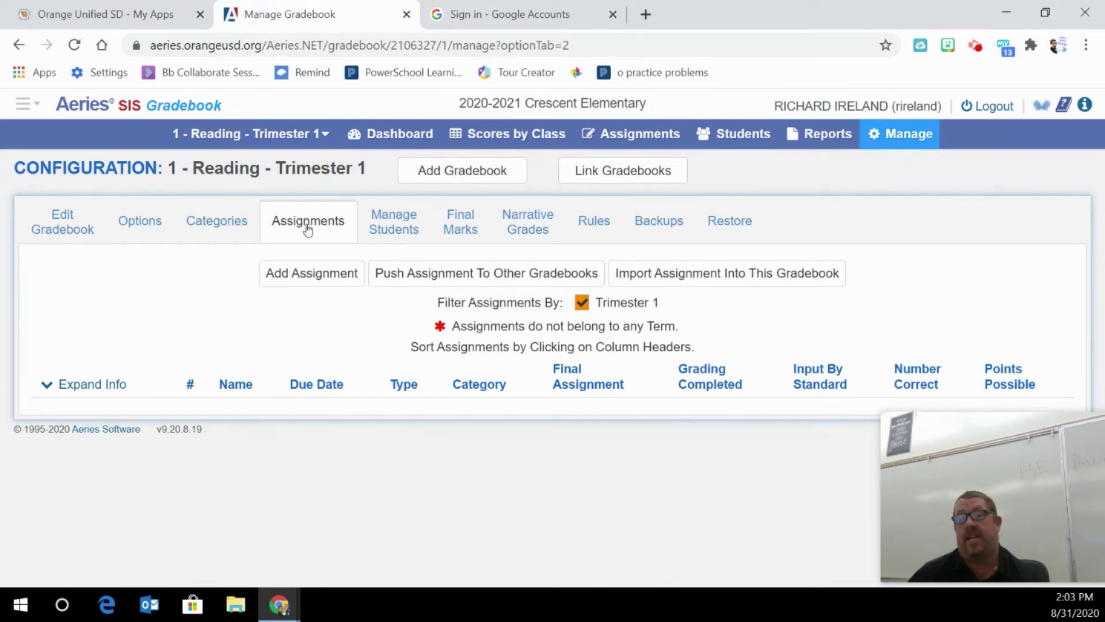
{"action": "left_click", "coordinate": [374, 226]}
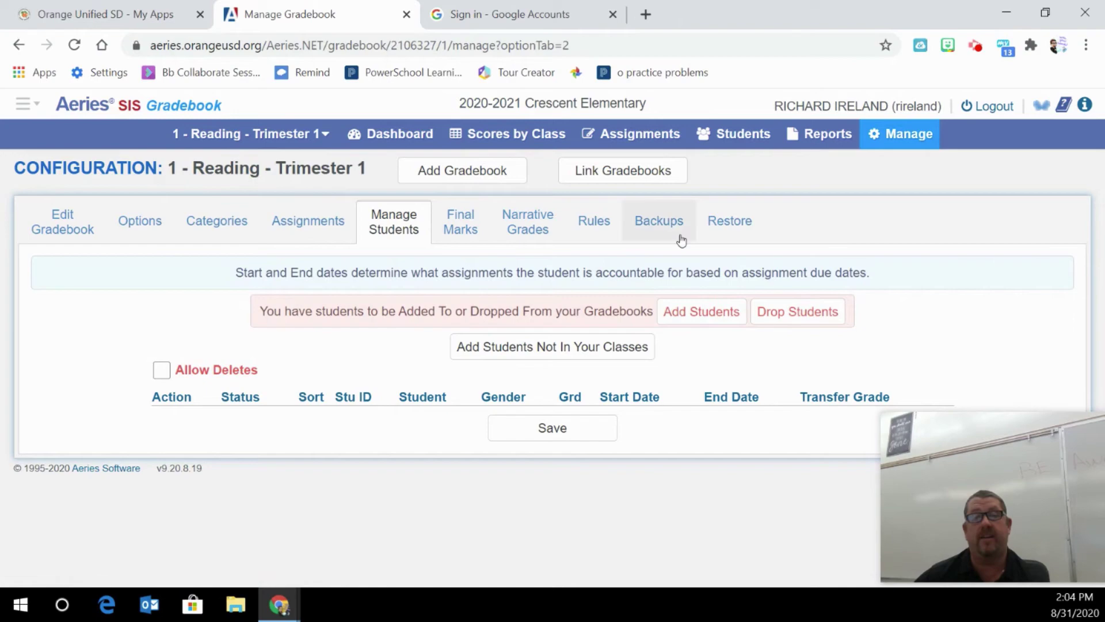
{"action": "left_click", "coordinate": [699, 318]}
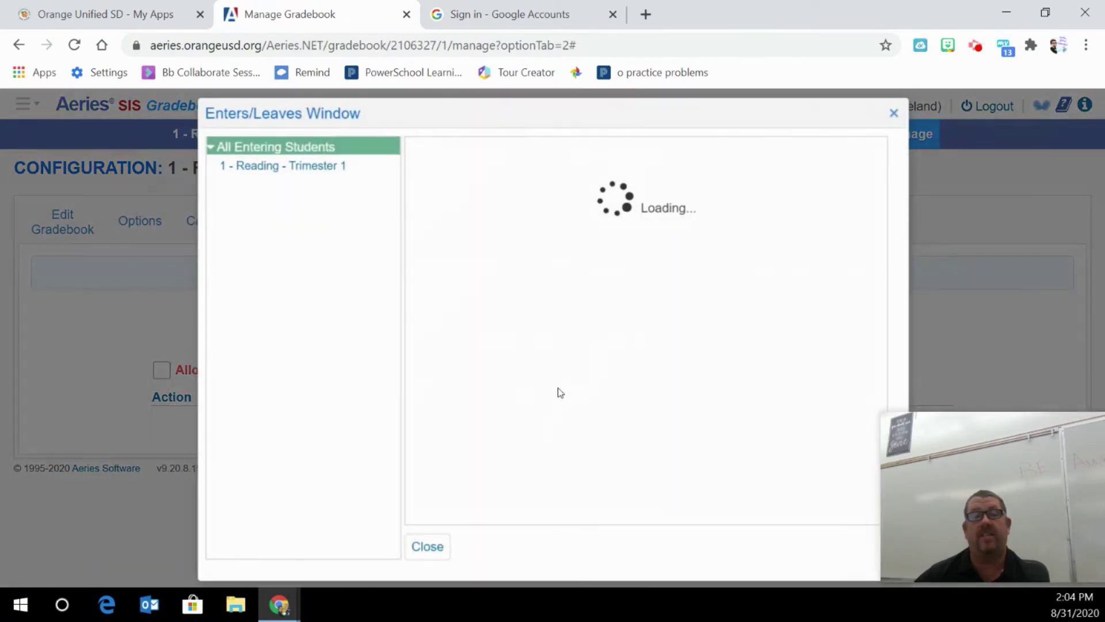
{"action": "scroll", "coordinate": [502, 252], "scroll_direction": "down", "scroll_amount": 10}
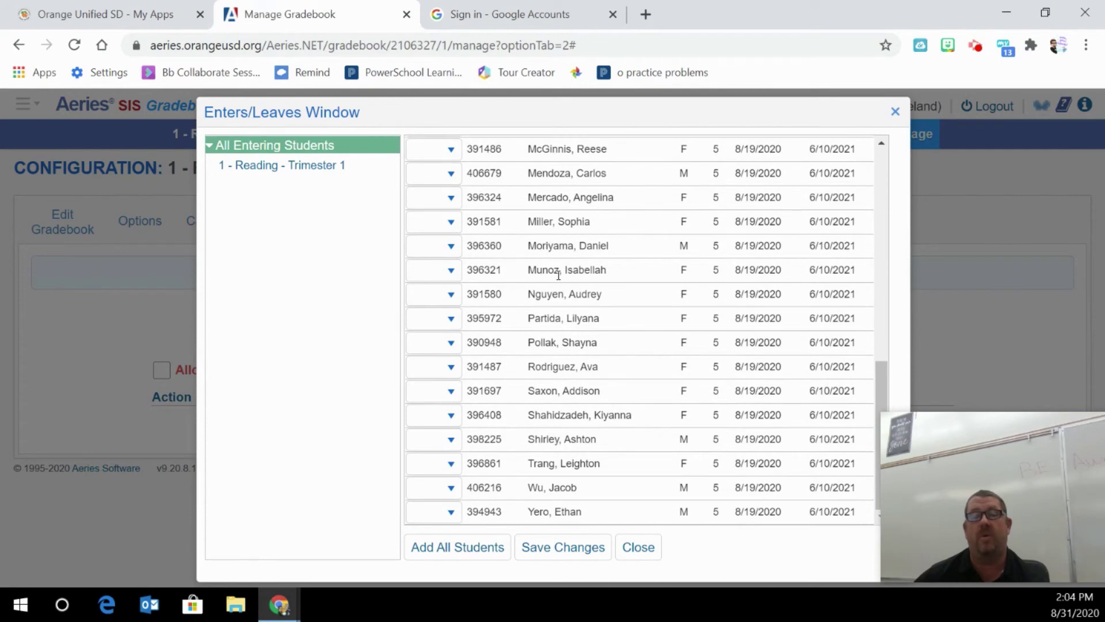
{"action": "scroll", "coordinate": [428, 189], "scroll_direction": "up", "scroll_amount": 5}
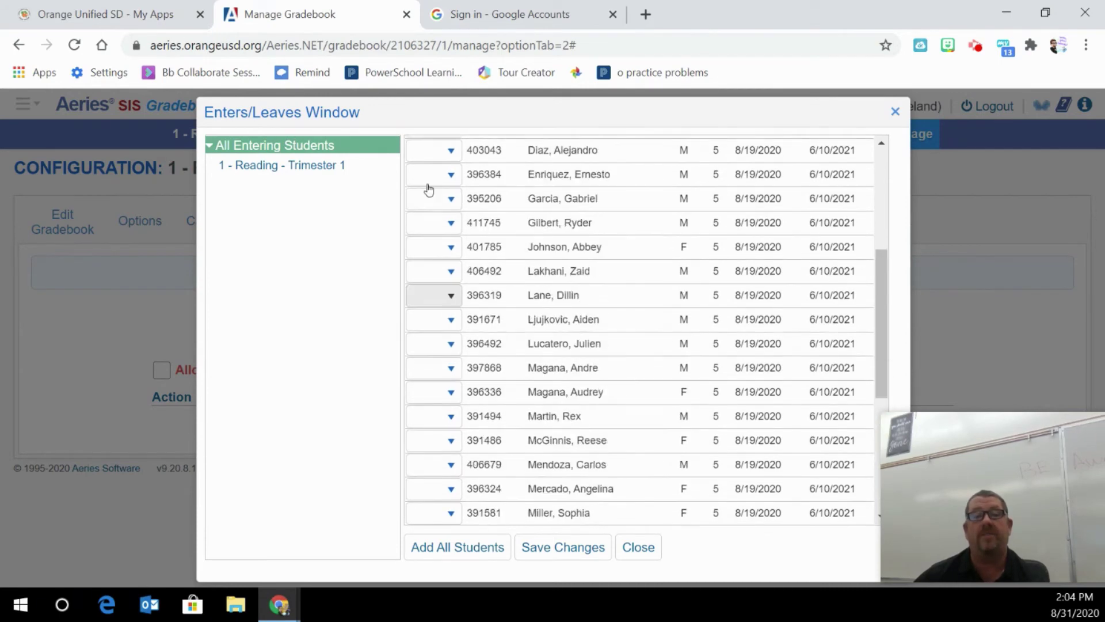
{"action": "scroll", "coordinate": [428, 189], "scroll_direction": "up", "scroll_amount": 4}
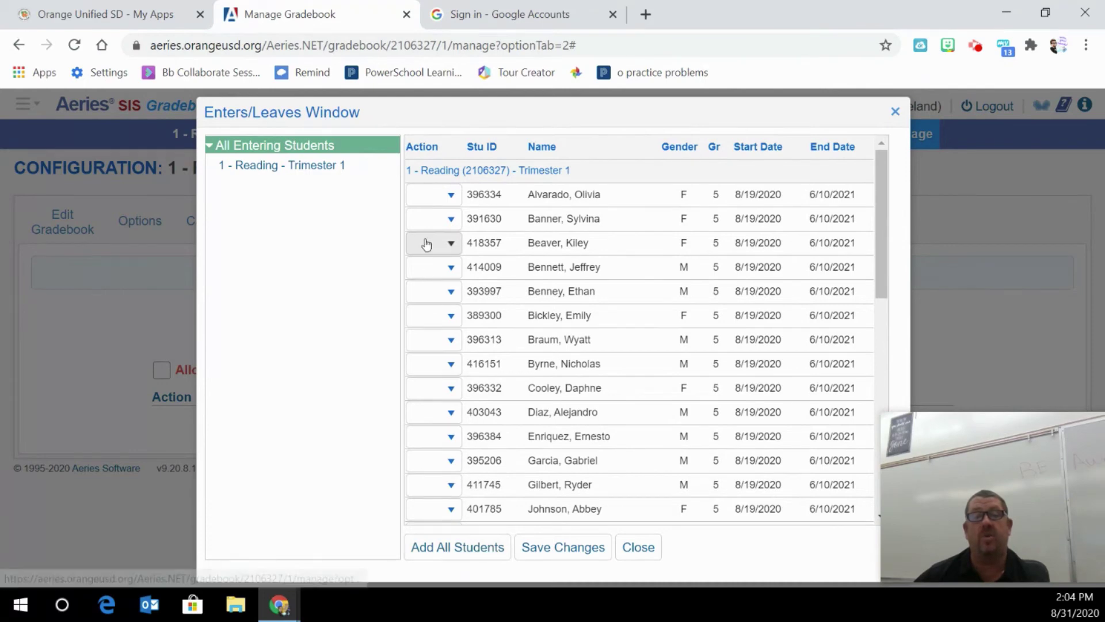
{"action": "left_click", "coordinate": [449, 196]}
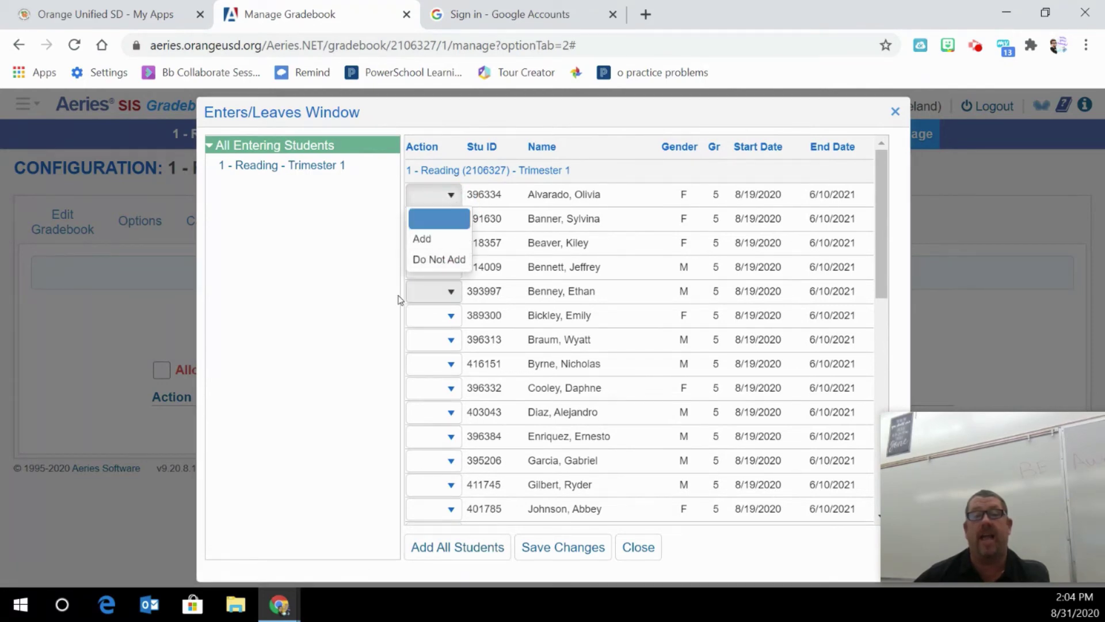
{"action": "left_click", "coordinate": [308, 323]}
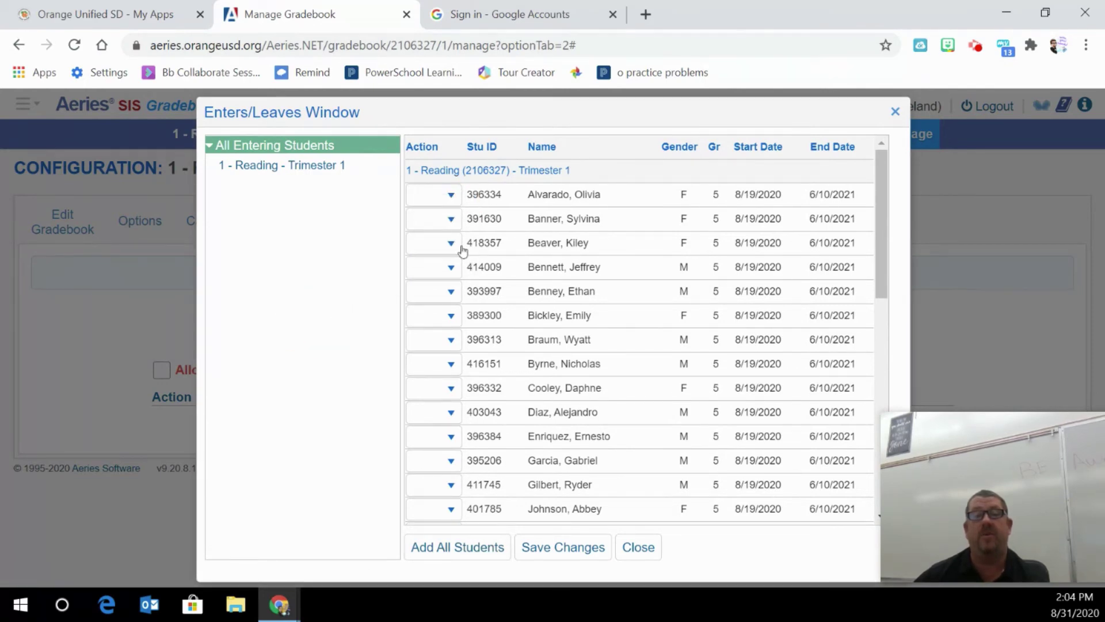
{"action": "left_click", "coordinate": [895, 112]}
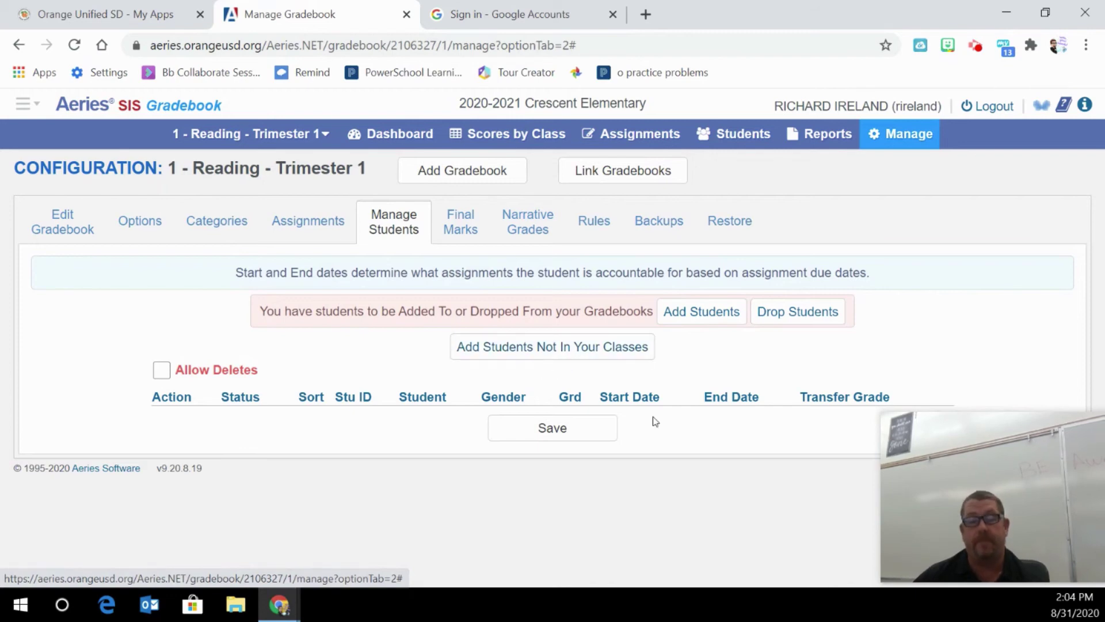
Open the Reading gradebook's Final Marks scale and review its mark ranges, e.g. A+ 98.00–100.00.
{"action": "left_click", "coordinate": [461, 236]}
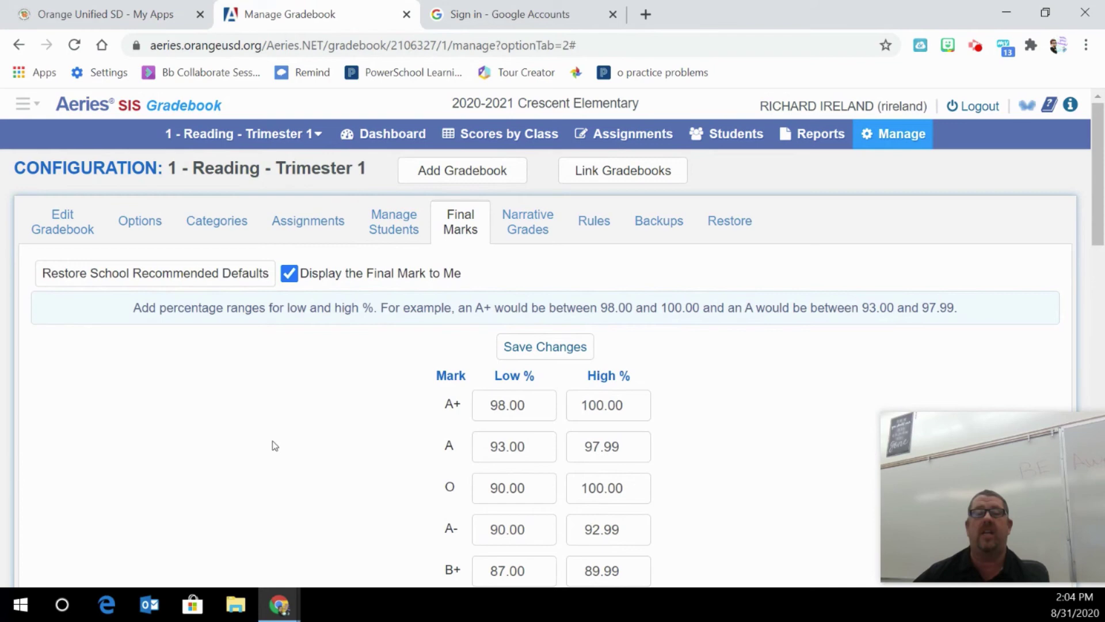
{"action": "scroll", "coordinate": [334, 400], "scroll_direction": "down", "scroll_amount": 3}
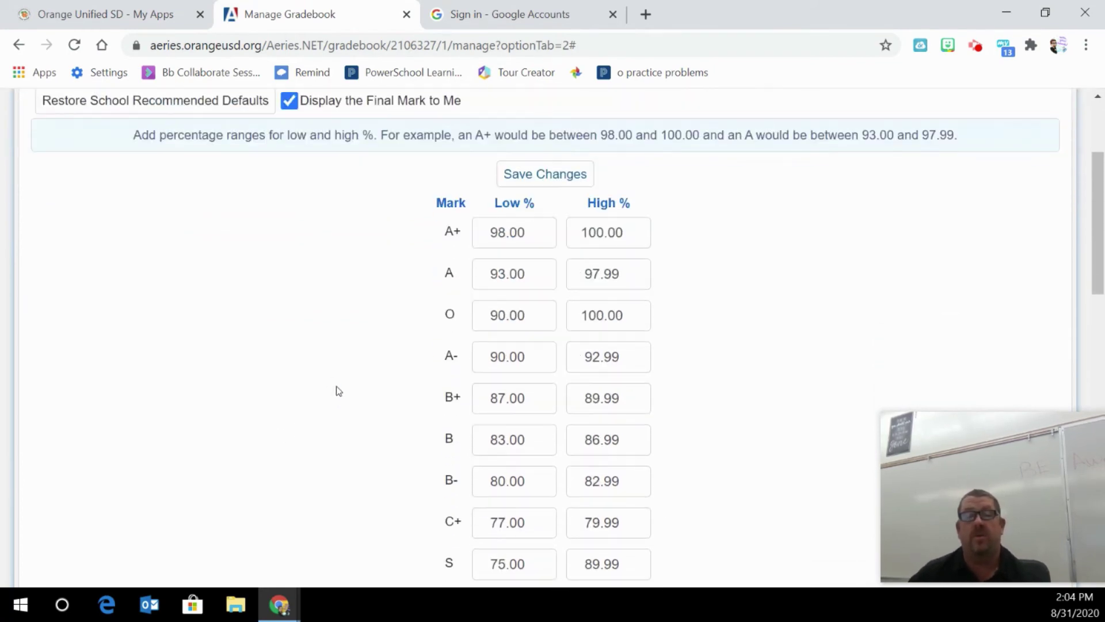
{"action": "scroll", "coordinate": [326, 383], "scroll_direction": "up", "scroll_amount": 2}
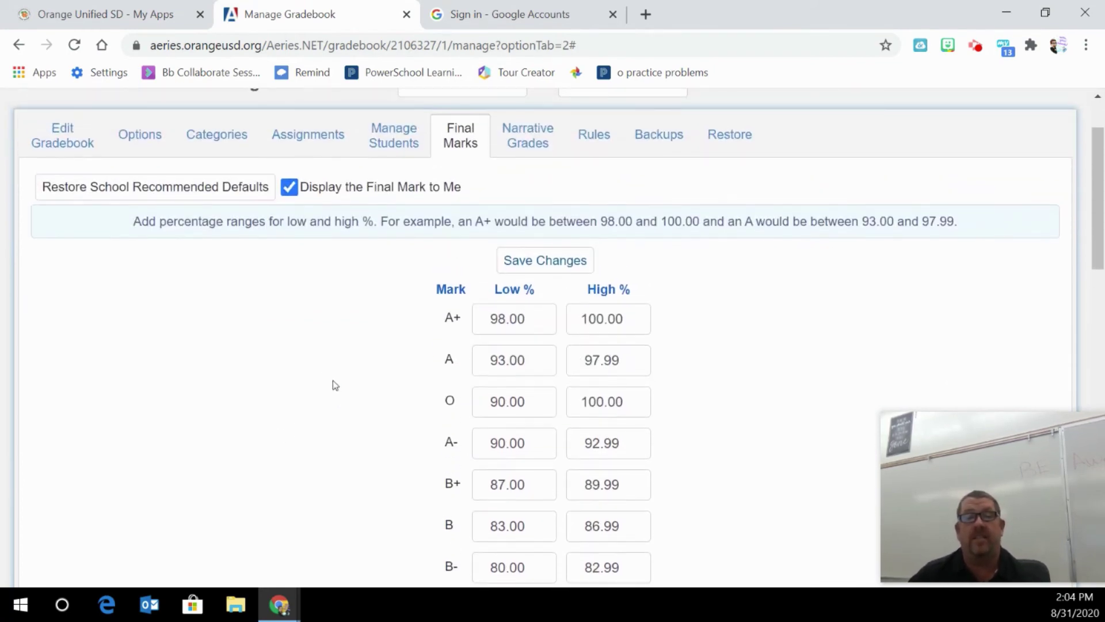
{"action": "scroll", "coordinate": [368, 359], "scroll_direction": "down", "scroll_amount": 2}
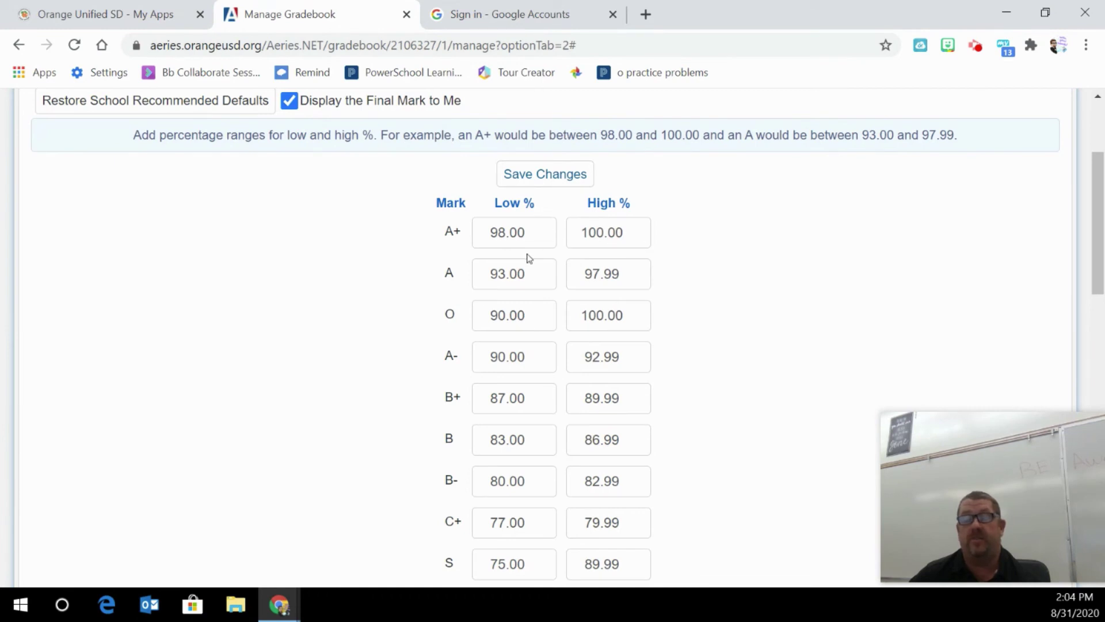
{"action": "scroll", "coordinate": [325, 358], "scroll_direction": "down", "scroll_amount": 3}
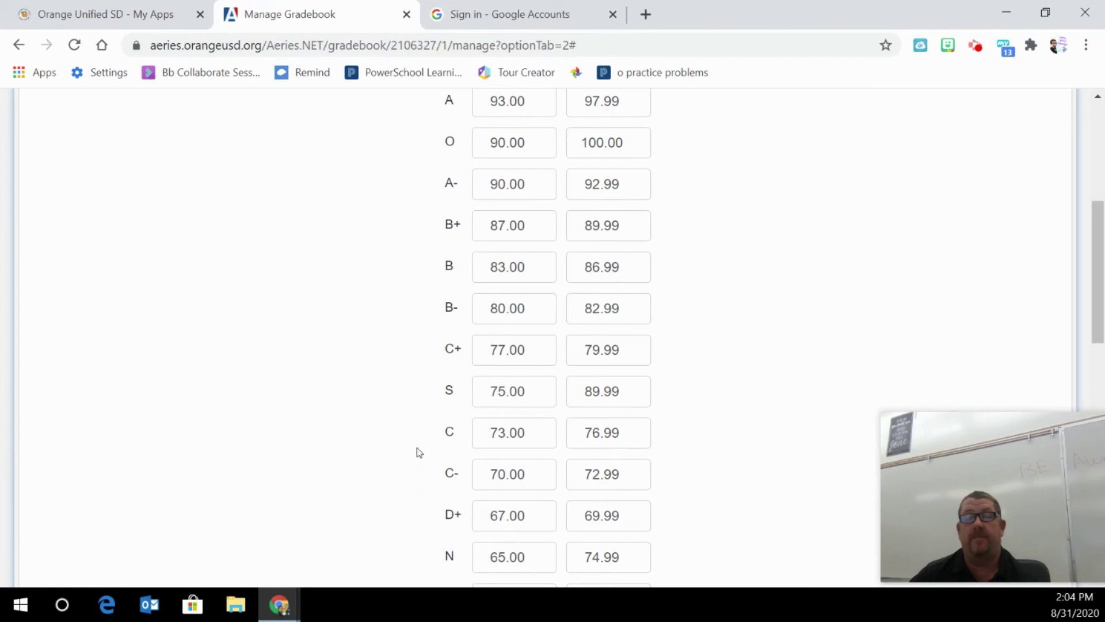
{"action": "scroll", "coordinate": [291, 517], "scroll_direction": "down", "scroll_amount": 2}
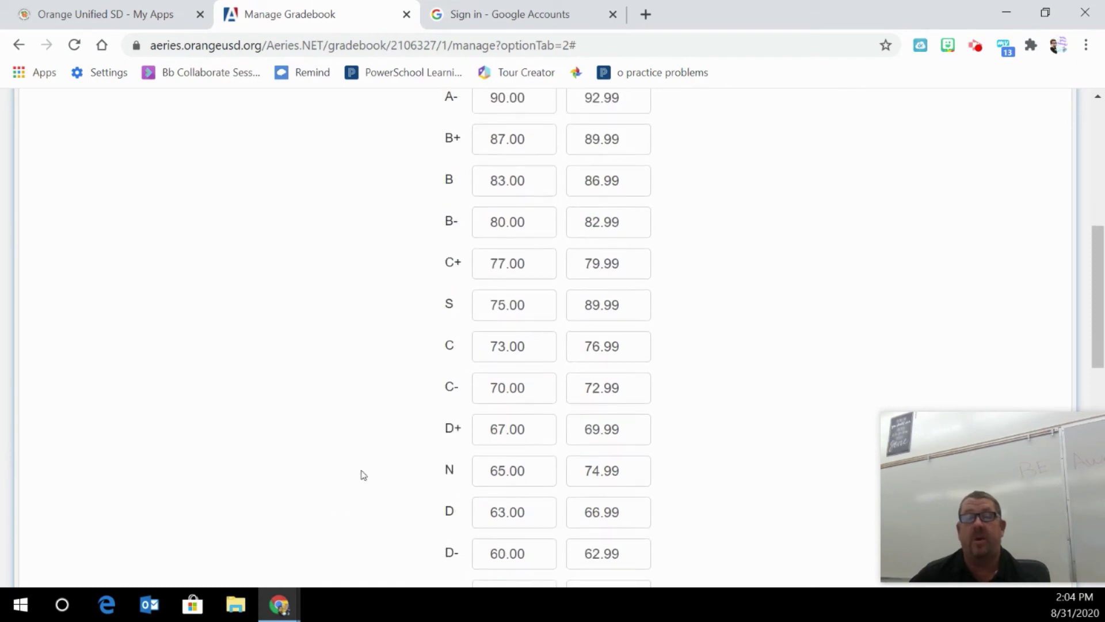
{"action": "scroll", "coordinate": [363, 309], "scroll_direction": "down", "scroll_amount": 4}
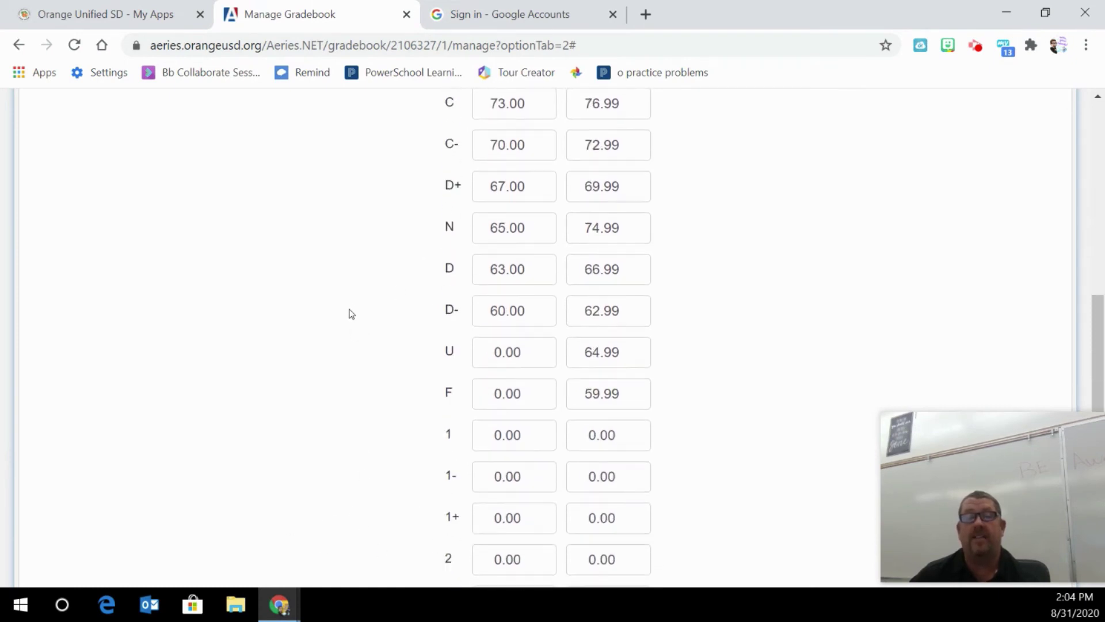
{"action": "scroll", "coordinate": [351, 314], "scroll_direction": "down", "scroll_amount": 2}
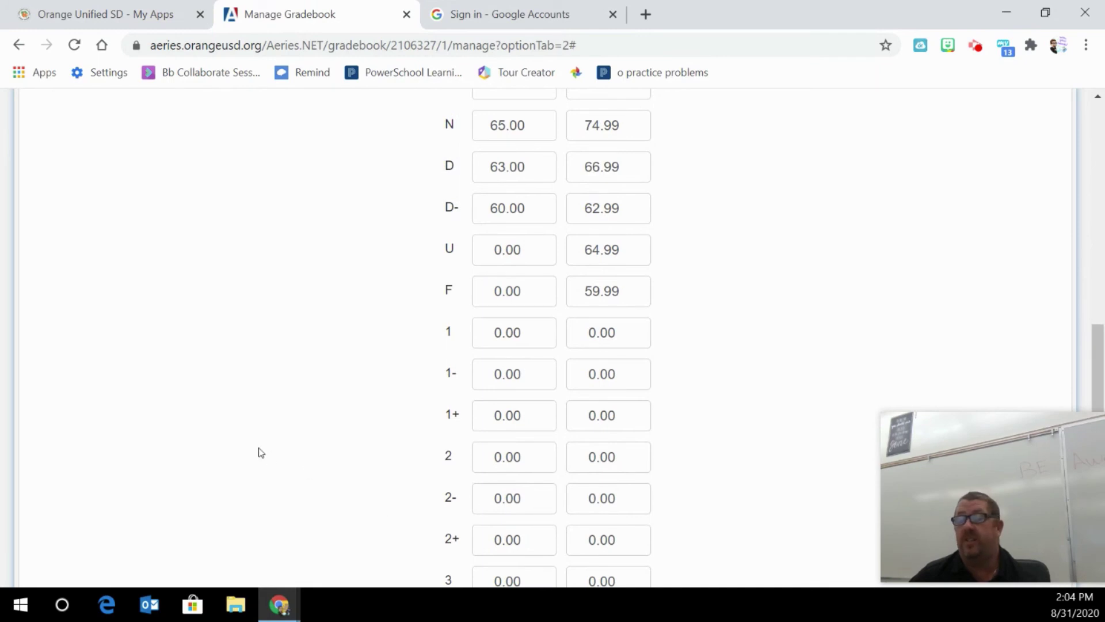
{"action": "scroll", "coordinate": [260, 452], "scroll_direction": "down", "scroll_amount": 6}
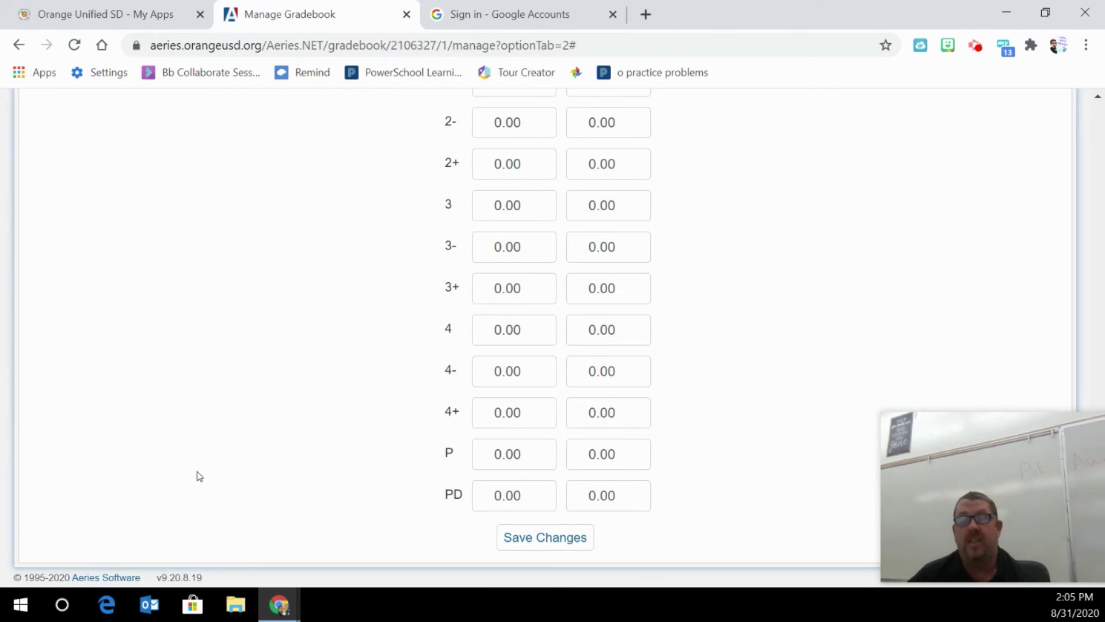
Return to the top of the mark table and select the A+ Low % field.
{"action": "scroll", "coordinate": [383, 499], "scroll_direction": "up", "scroll_amount": 5}
{"action": "scroll", "coordinate": [380, 481], "scroll_direction": "up", "scroll_amount": 12}
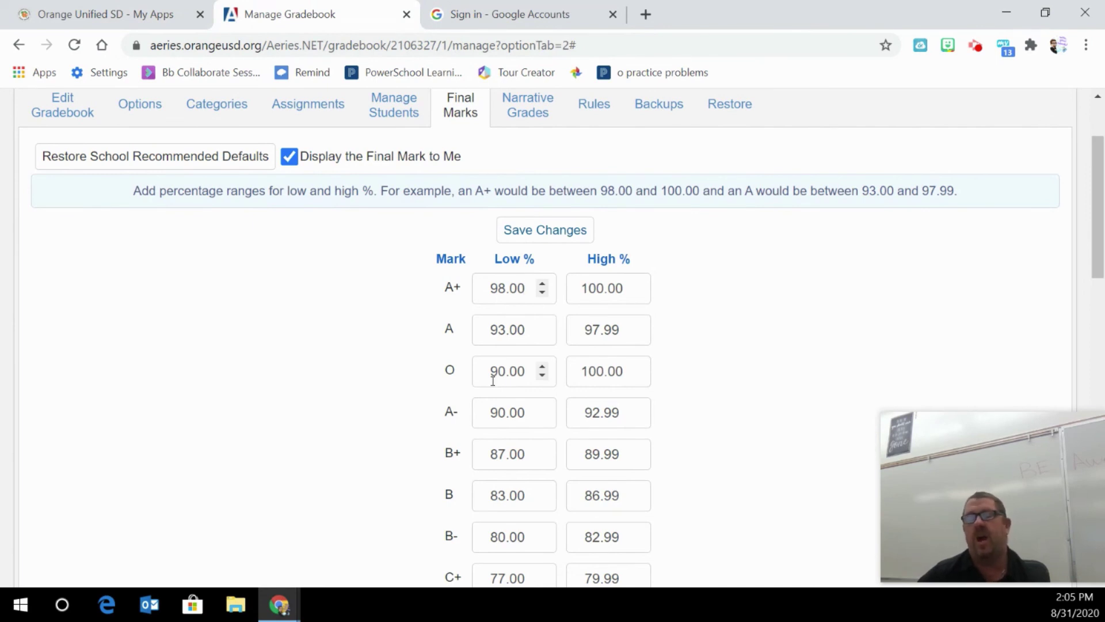
{"action": "scroll", "coordinate": [346, 426], "scroll_direction": "down", "scroll_amount": 3}
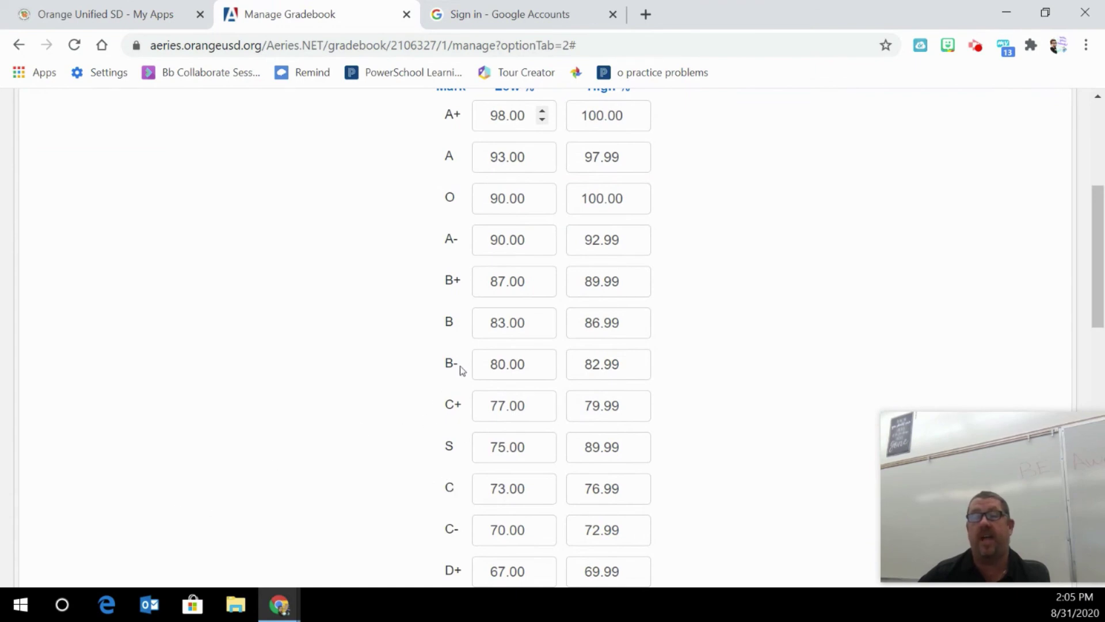
{"action": "scroll", "coordinate": [460, 361], "scroll_direction": "up", "scroll_amount": 2}
{"action": "scroll", "coordinate": [460, 362], "scroll_direction": "up", "scroll_amount": 4}
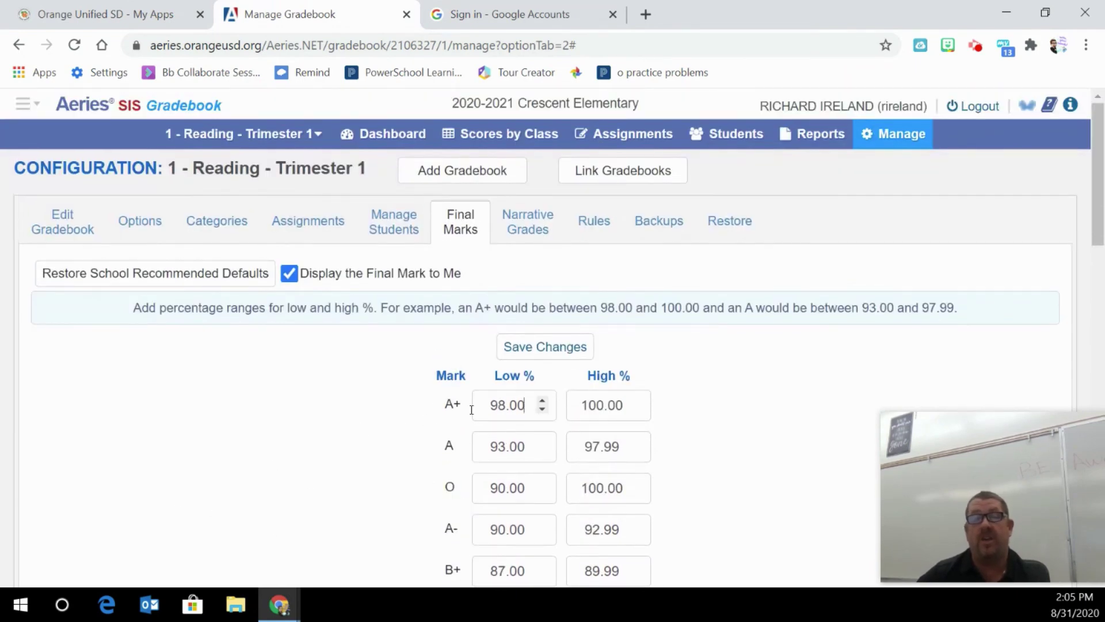
{"action": "left_click", "coordinate": [521, 401]}
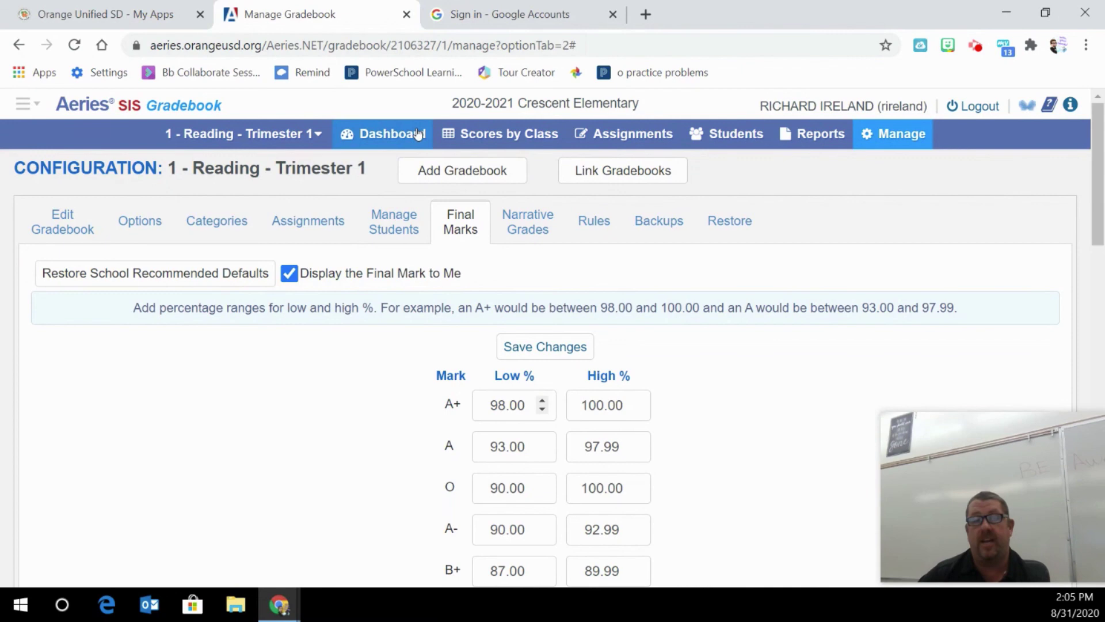
Go back to the Dashboard's current-term gradebook list, now including 1 - Reading - Trimester 1.
{"action": "left_click", "coordinate": [391, 134]}
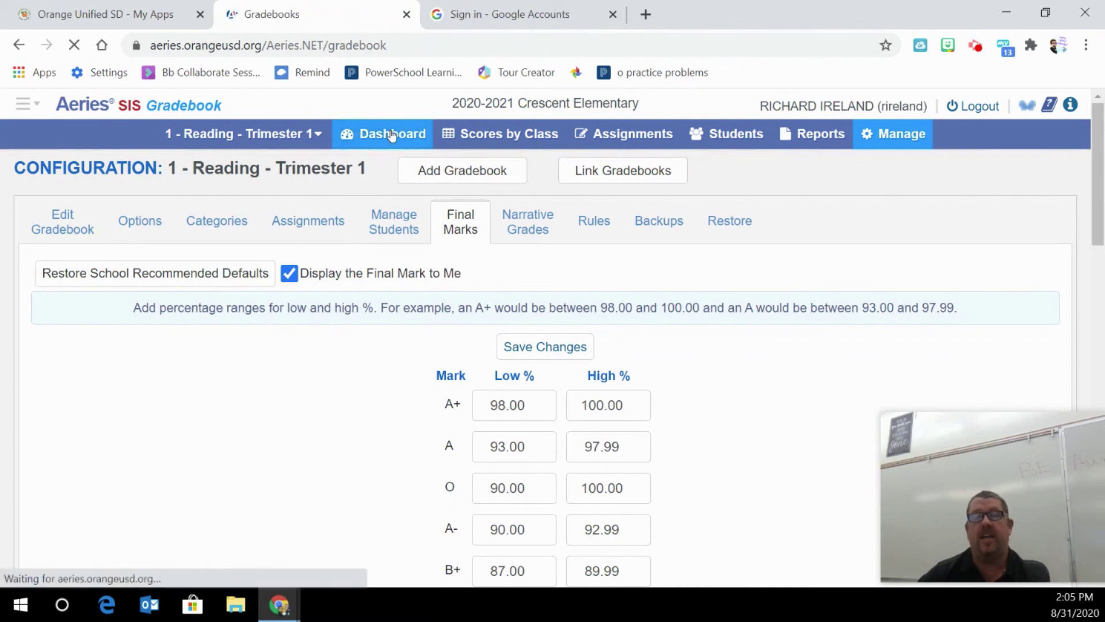